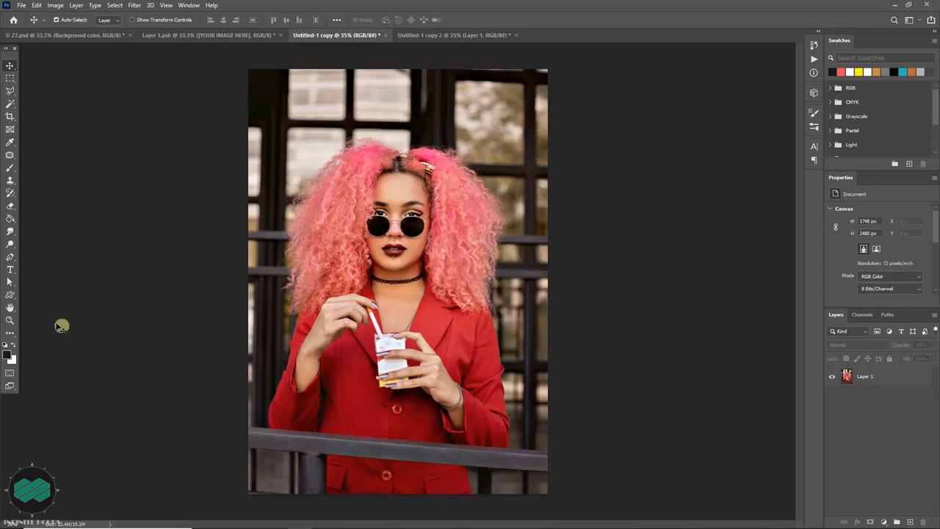
# Draw a rounded rectangle about 1064 by 1795 px over the woman's photo and increase its corner rounding
pyautogui.click(11, 295)
pyautogui.moveTo(11, 295); pyautogui.dragTo(74, 307)
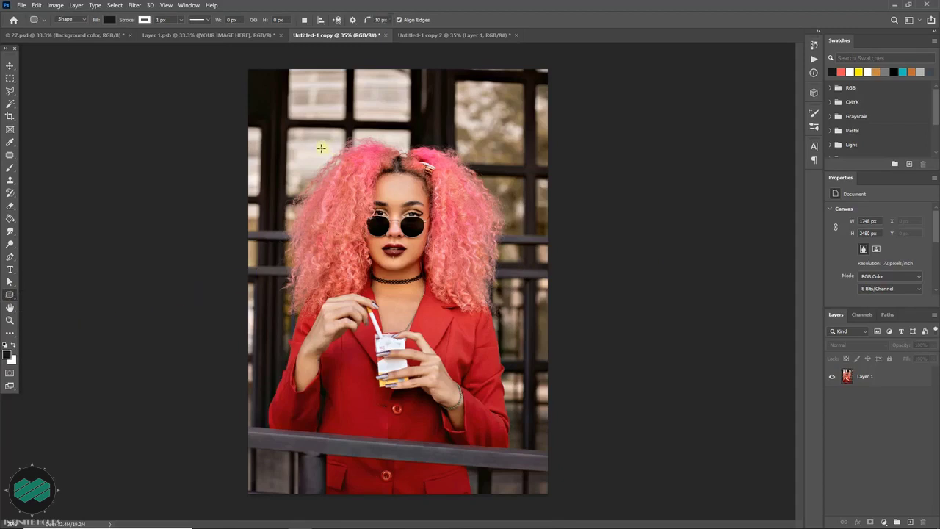
pyautogui.moveTo(317, 147); pyautogui.dragTo(498, 452)
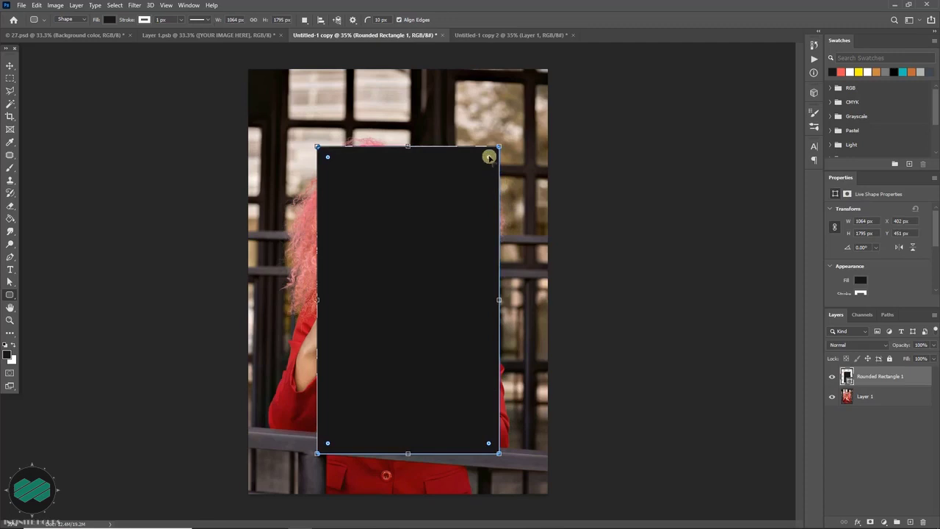
pyautogui.moveTo(490, 157); pyautogui.dragTo(474, 165)
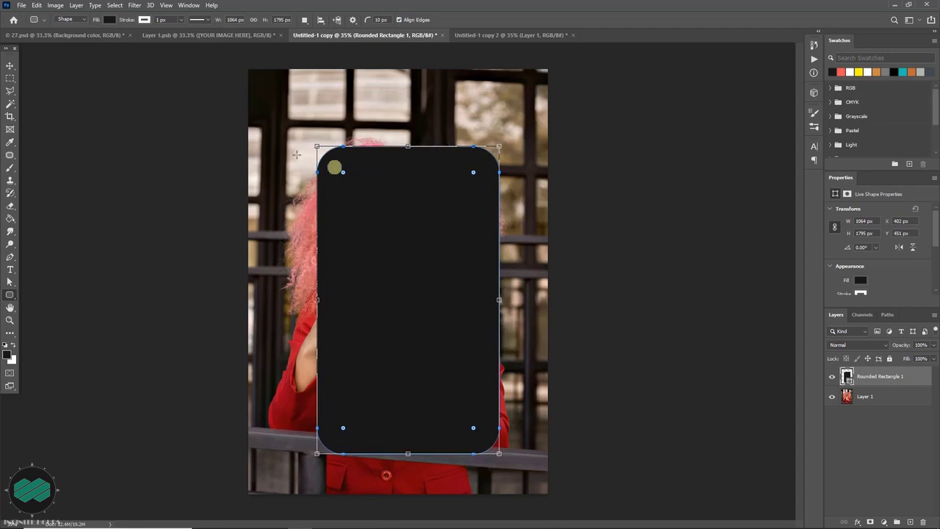
# Align the rounded rectangle and the photo layer on their horizontal and vertical centers
pyautogui.click(11, 66)
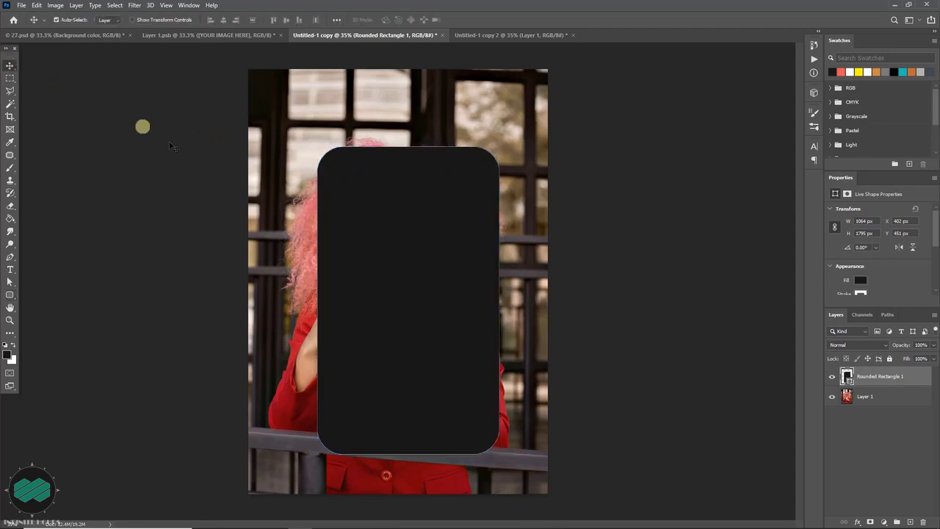
pyautogui.keyDown('shift'); pyautogui.click(902, 397); pyautogui.keyUp('shift')
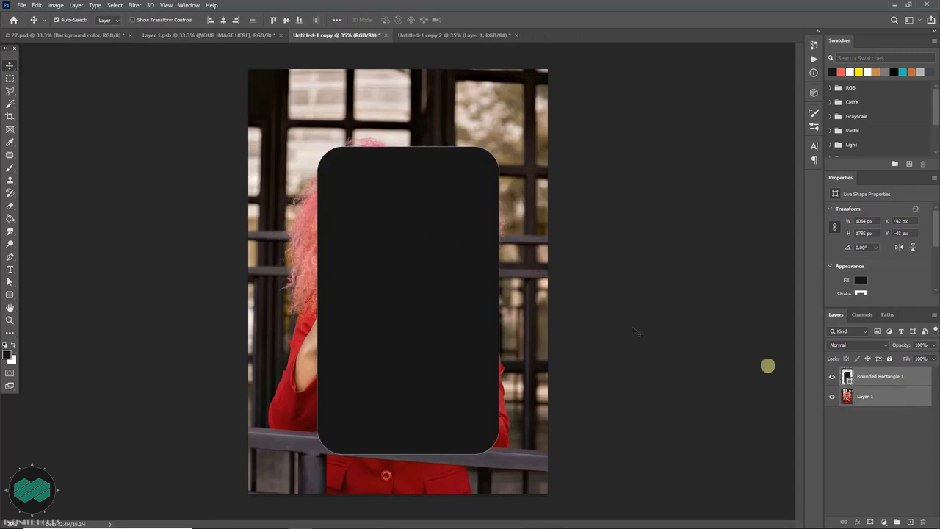
pyautogui.click(224, 20)
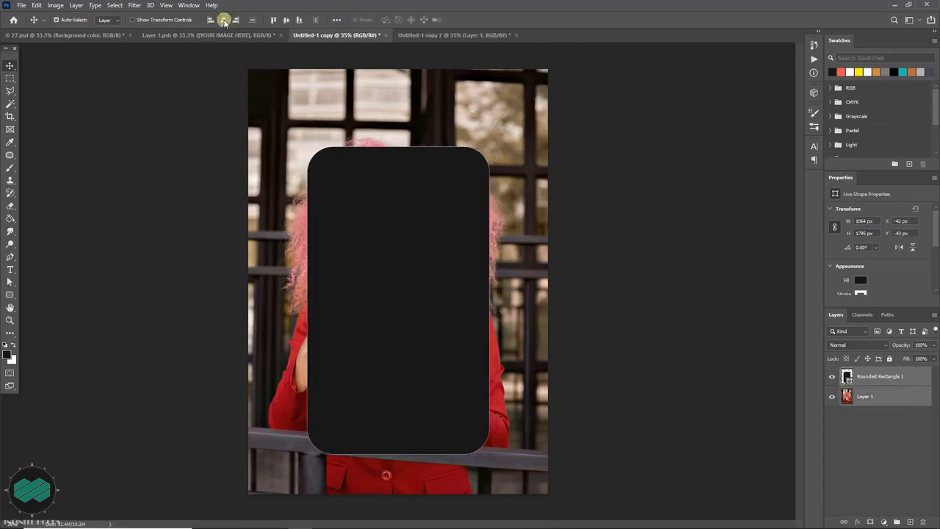
pyautogui.click(288, 21)
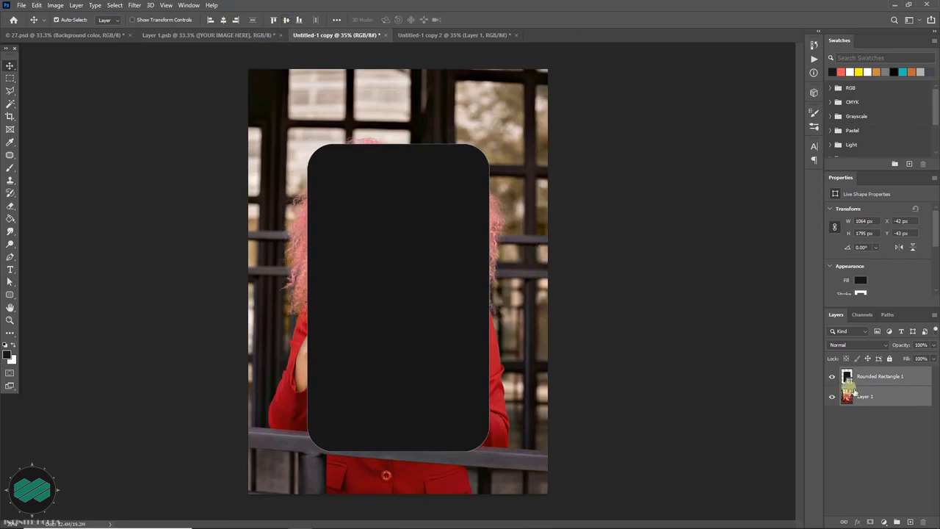
# Place the photo layer above the rounded rectangle and clip it to that shape with a clipping mask
pyautogui.click(899, 399)
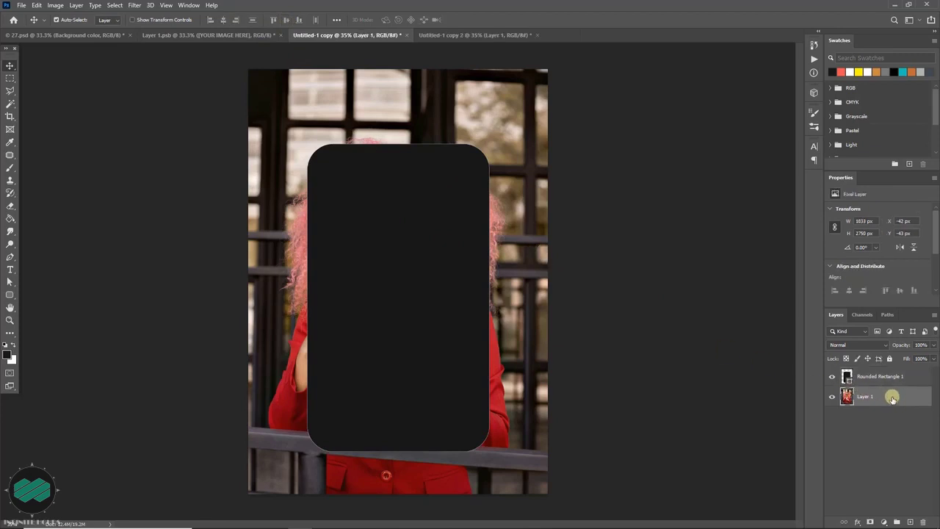
pyautogui.moveTo(892, 401); pyautogui.dragTo(896, 380)
pyautogui.rightClick(898, 376)
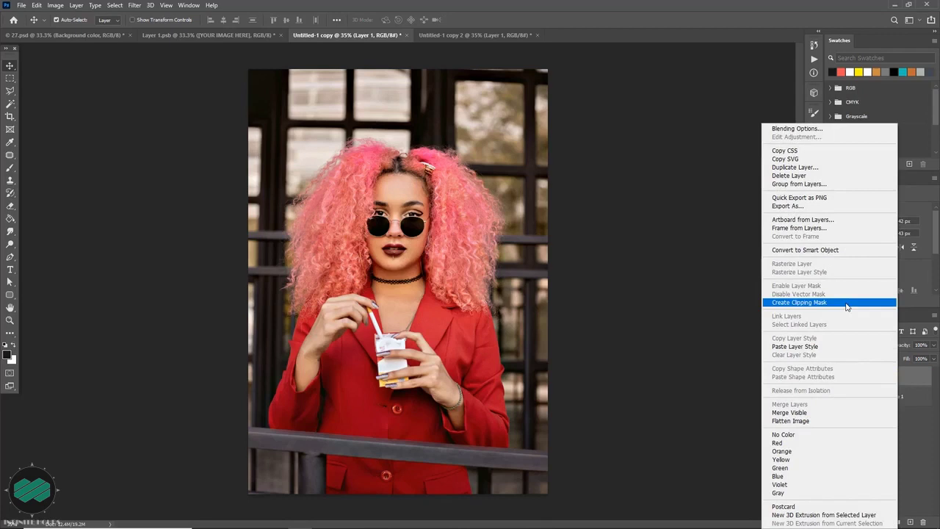
pyautogui.click(847, 304)
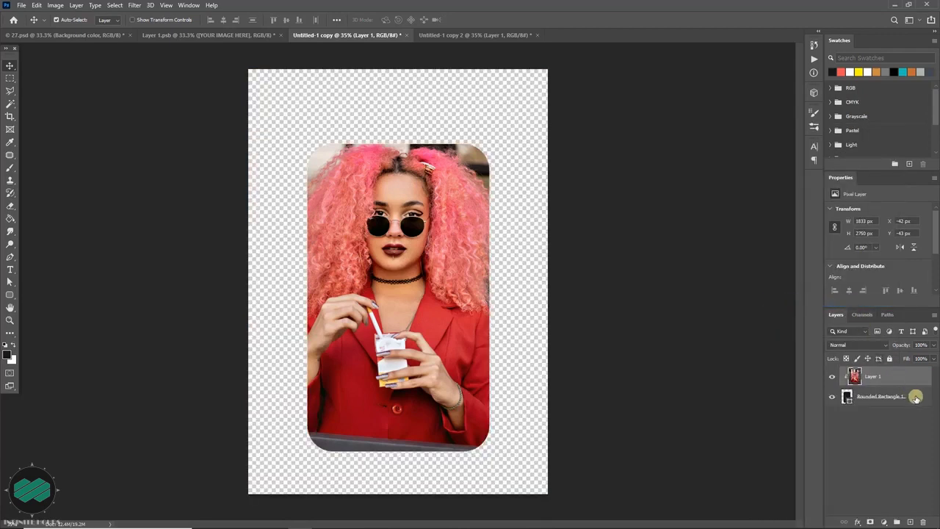
# Add a new layer beneath the rounded rectangle and fill it with an orange foreground color
pyautogui.click(911, 521)
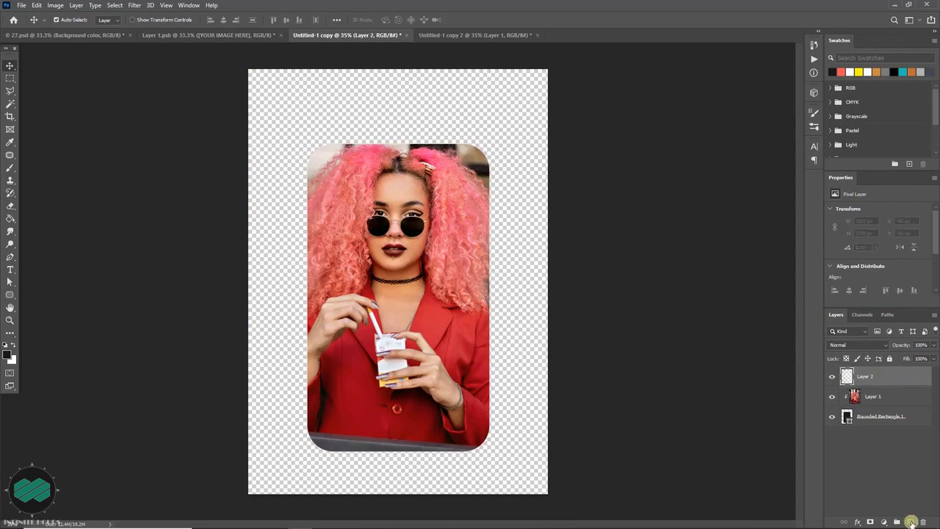
pyautogui.moveTo(907, 377); pyautogui.dragTo(909, 434)
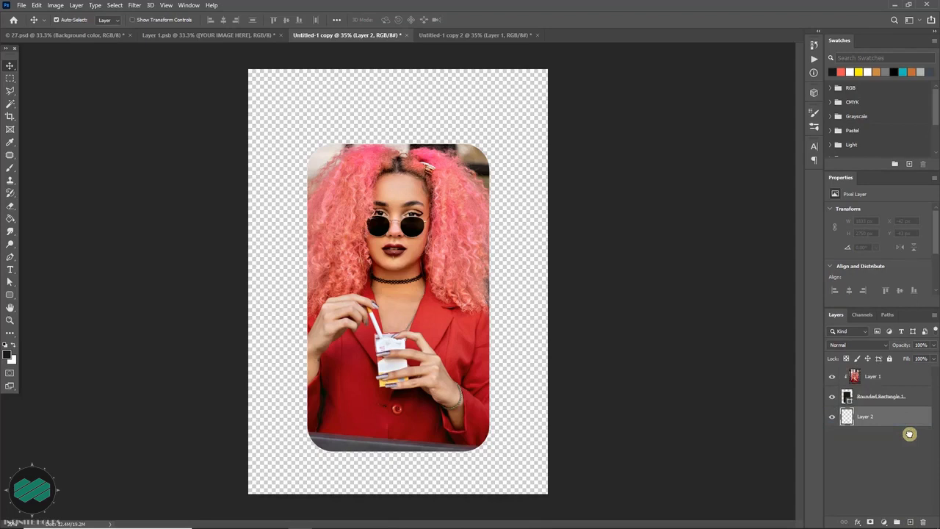
pyautogui.click(8, 355)
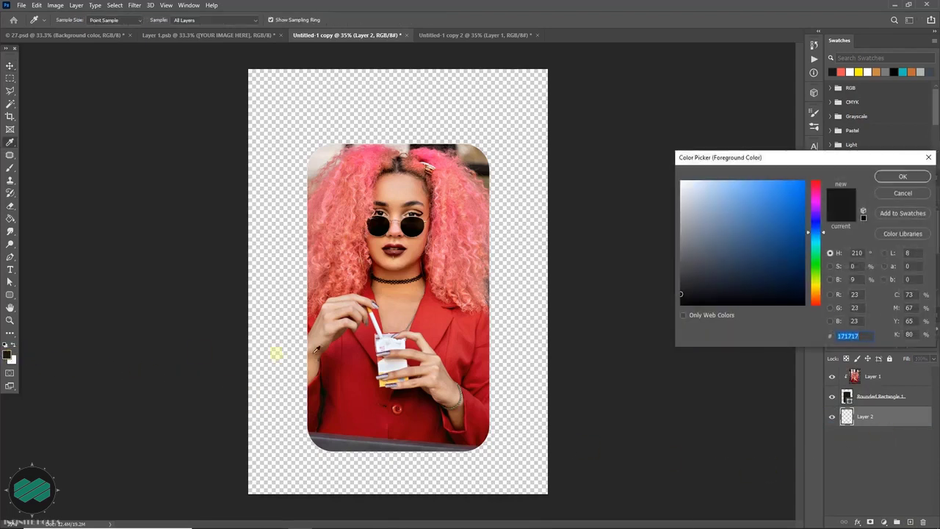
pyautogui.click(818, 295)
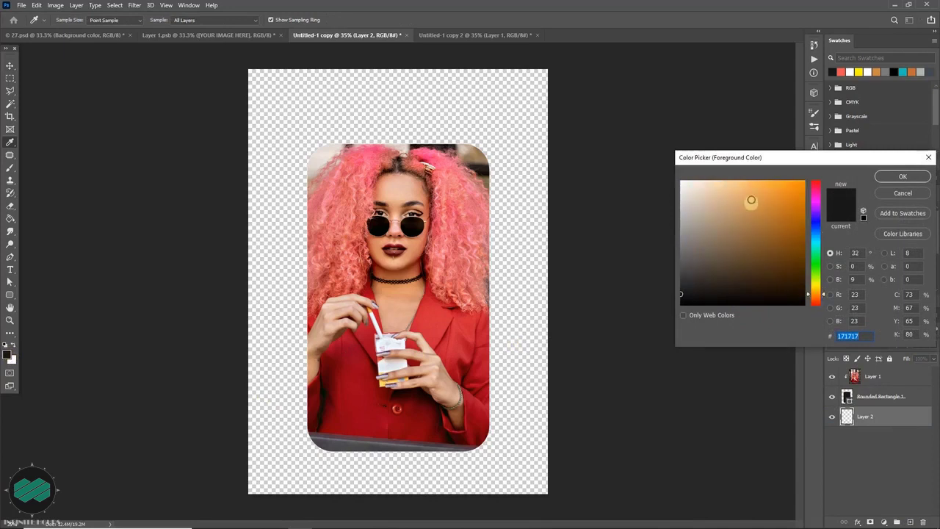
pyautogui.moveTo(752, 191); pyautogui.dragTo(774, 188)
pyautogui.click(903, 178)
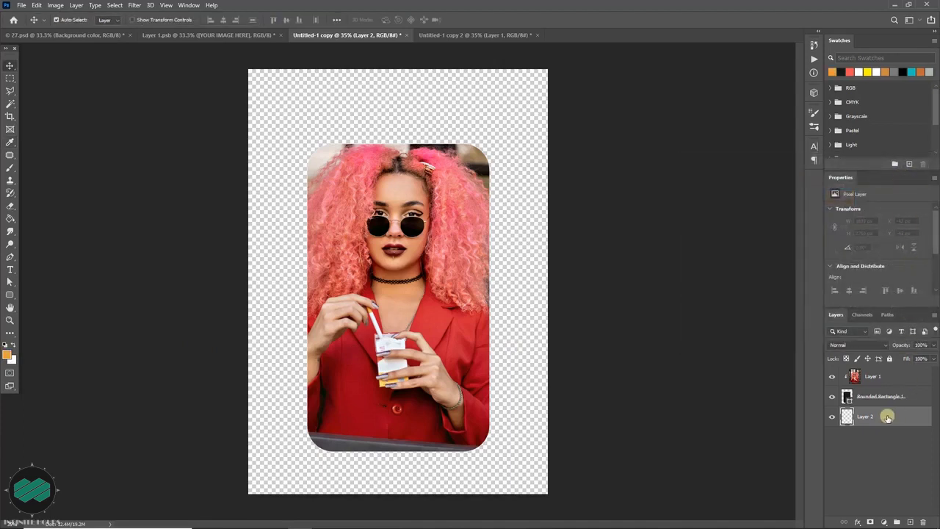
pyautogui.hotkey('alt', 'BackSpace')
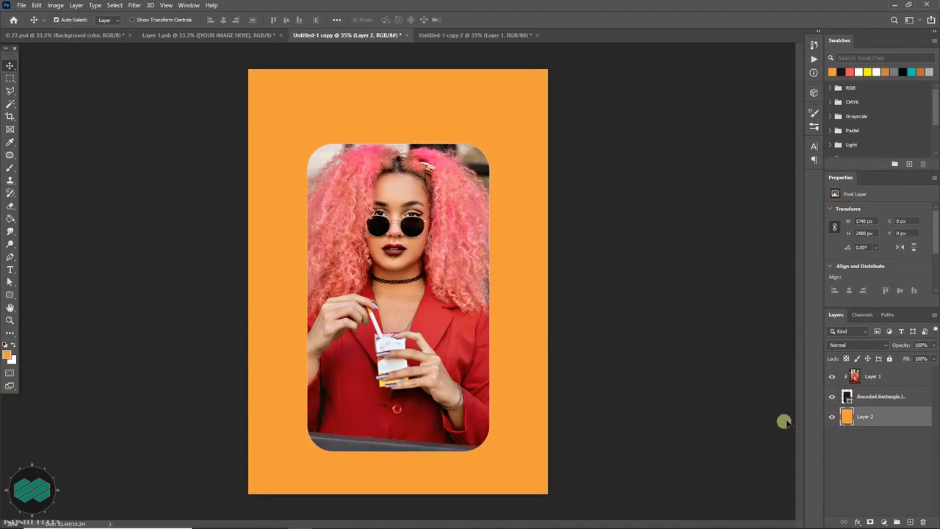
# Set the rounded rectangle's shape stroke color to yellow #f2cf54
pyautogui.click(918, 396)
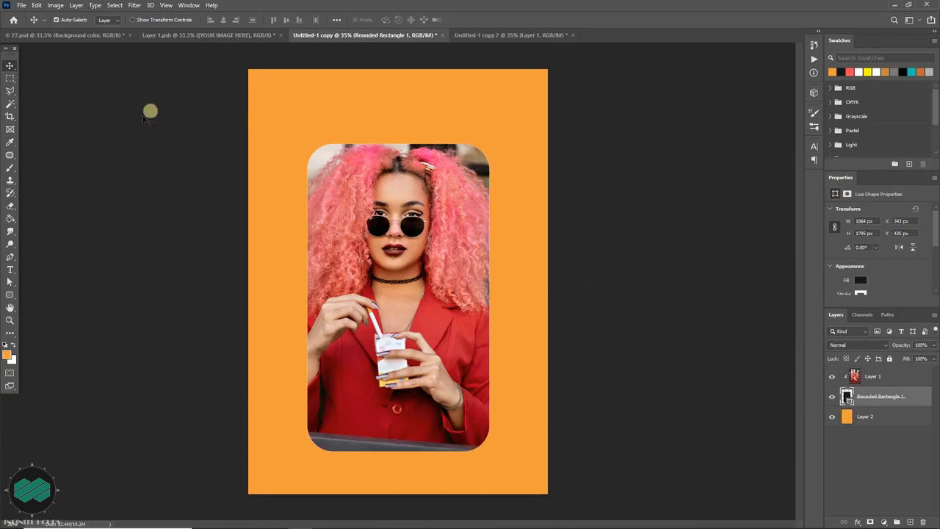
pyautogui.click(9, 283)
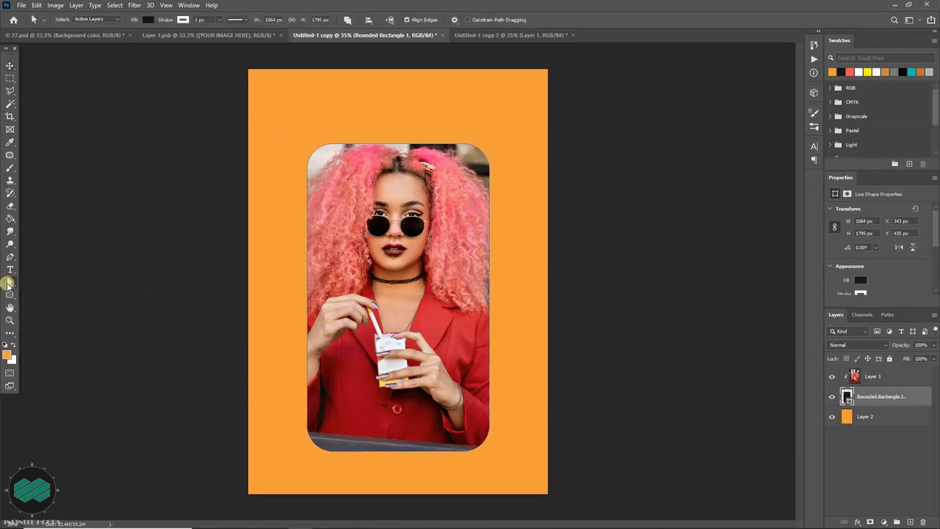
pyautogui.click(183, 20)
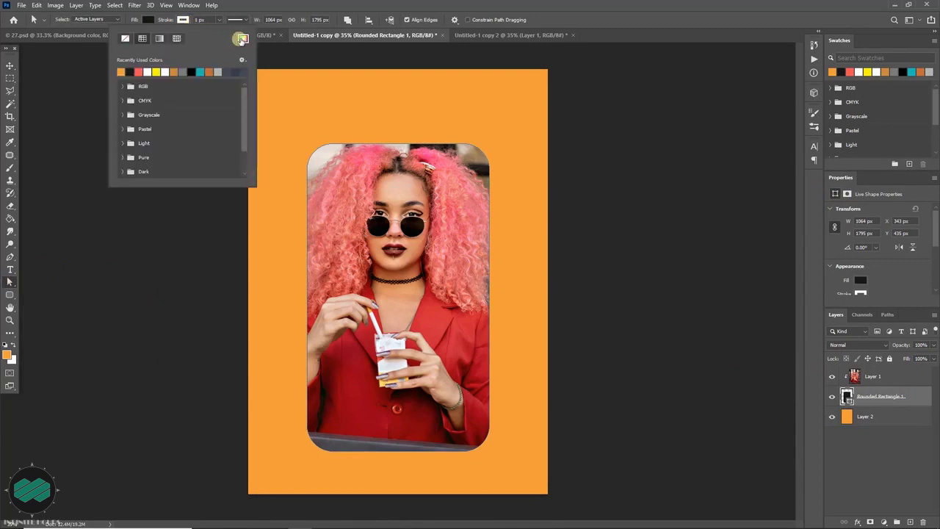
pyautogui.click(243, 39)
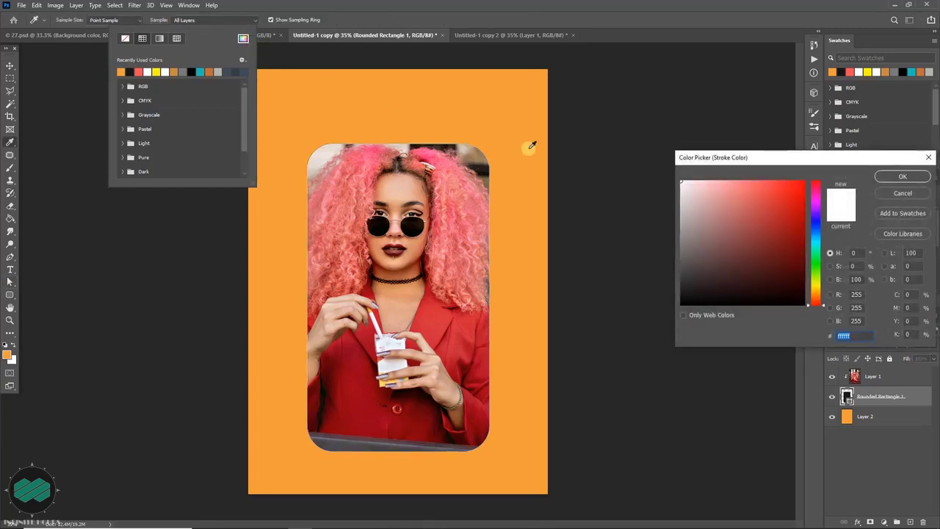
pyautogui.moveTo(815, 304); pyautogui.dragTo(815, 288)
pyautogui.click(762, 187)
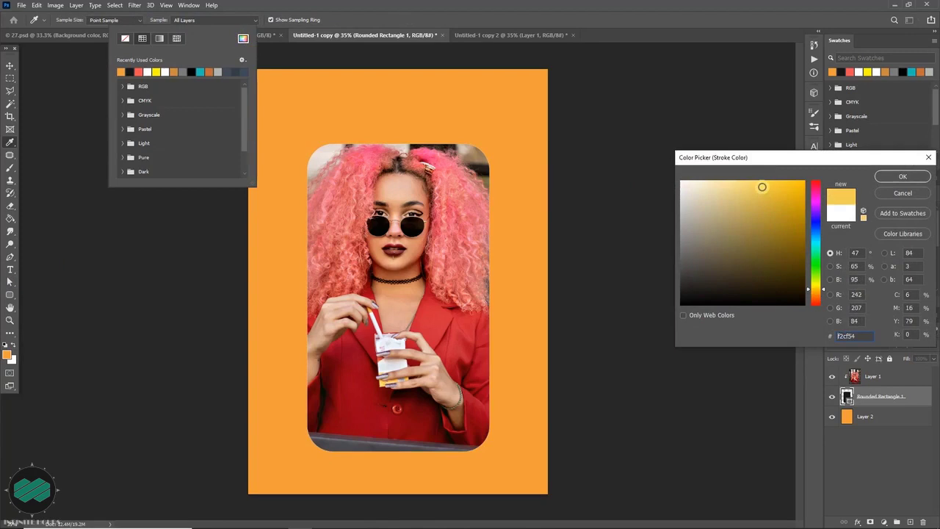
pyautogui.click(892, 178)
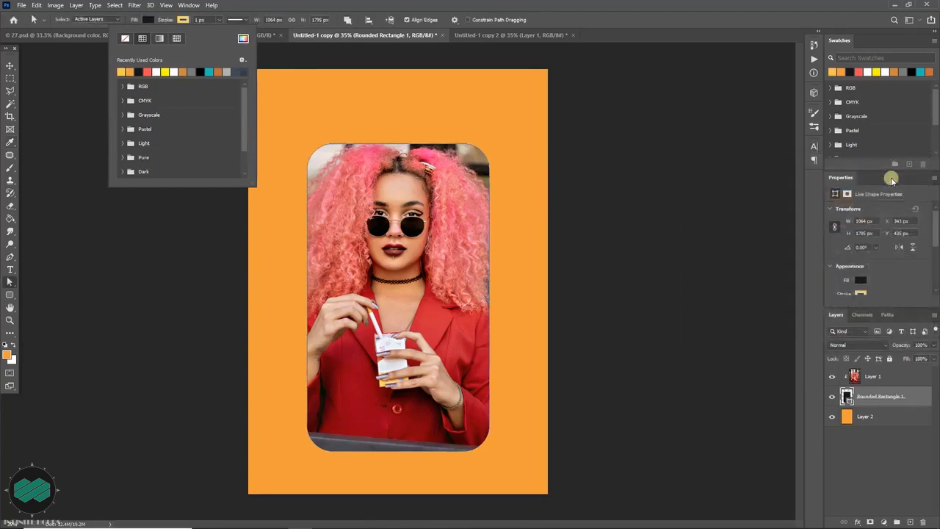
# Set the rounded rectangle's shape stroke width to 10 px
pyautogui.click(198, 19)
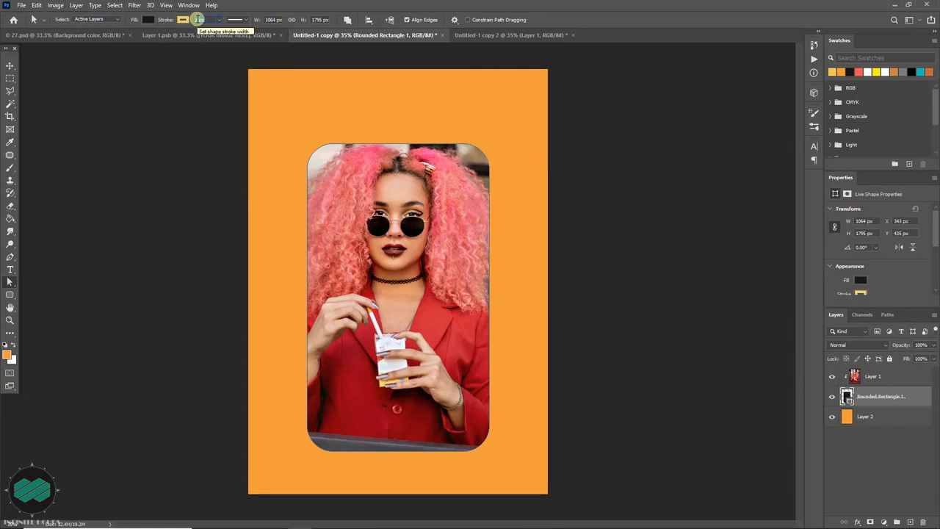
pyautogui.moveTo(198, 19); pyautogui.dragTo(185, 21)
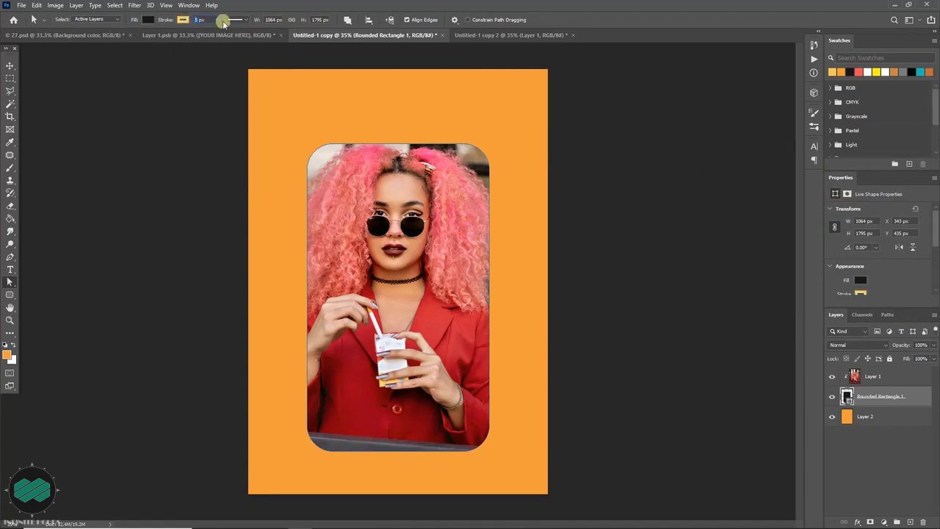
pyautogui.press('Return')
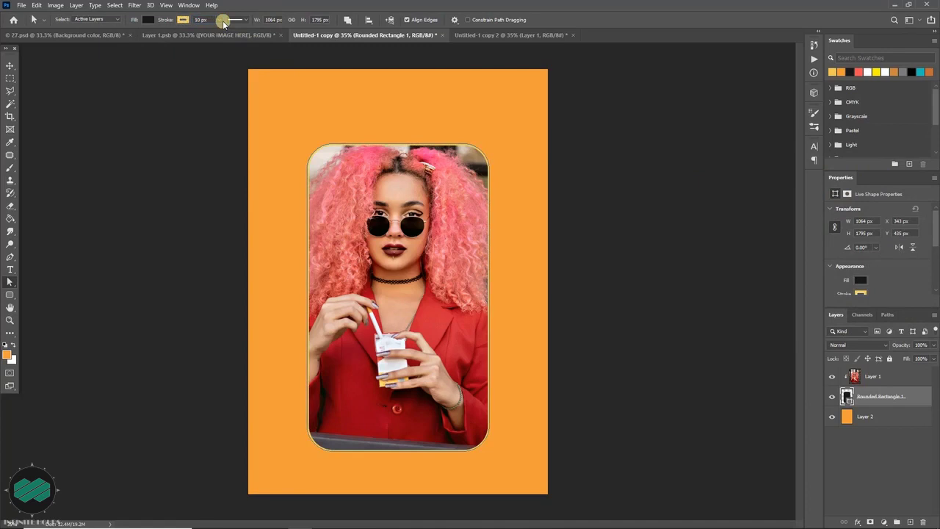
pyautogui.click(10, 65)
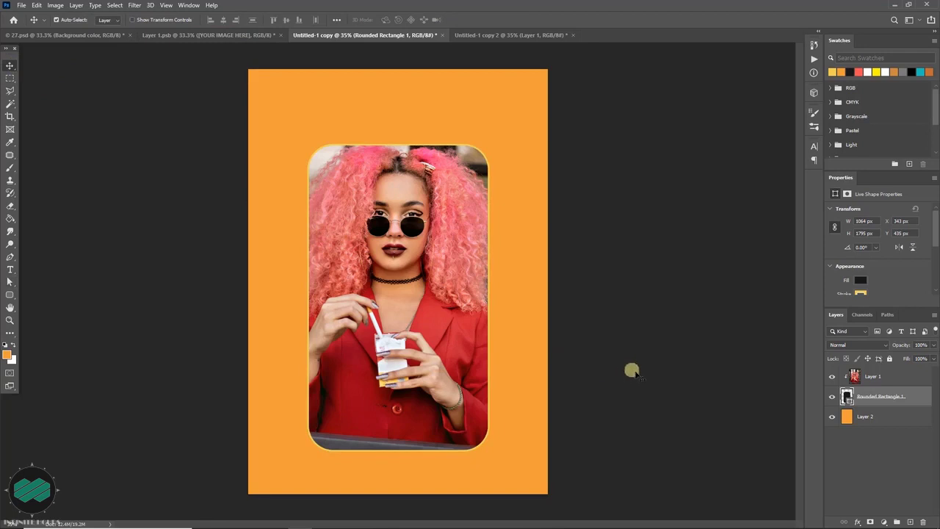
# Add a 30 px outside Stroke layer effect in red #f44545 to the rounded rectangle
pyautogui.doubleClick(919, 397)
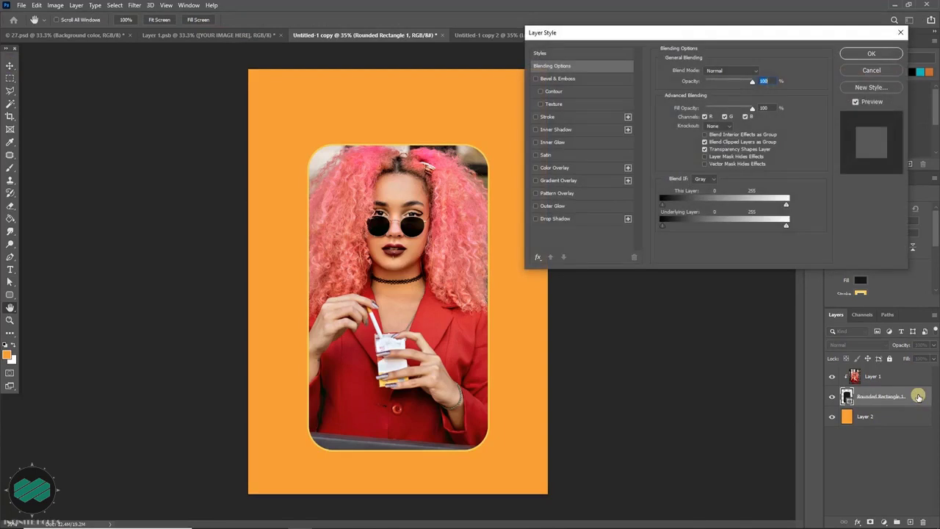
pyautogui.click(573, 115)
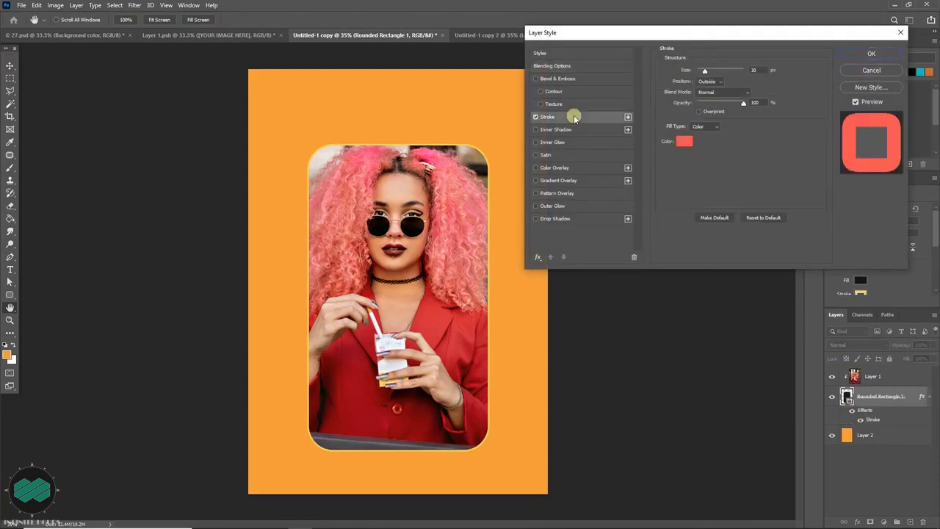
pyautogui.click(685, 141)
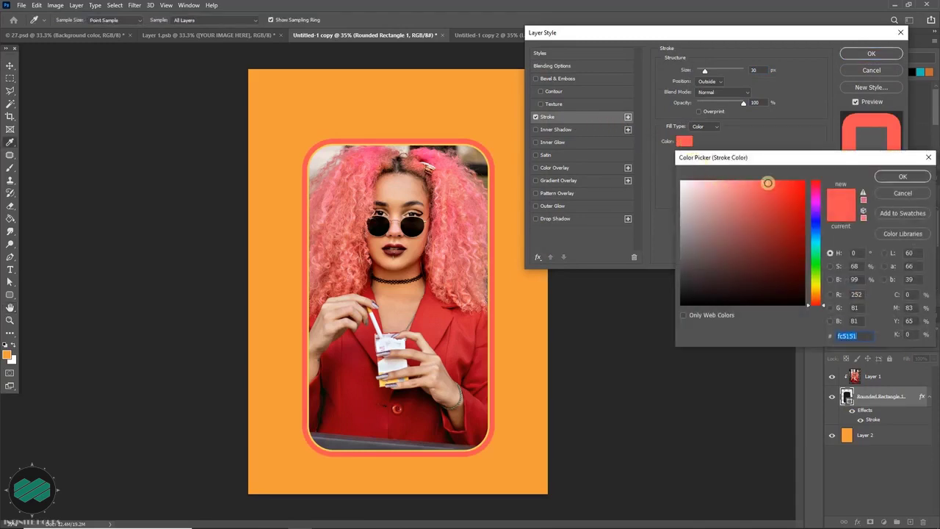
pyautogui.moveTo(767, 184); pyautogui.dragTo(772, 187)
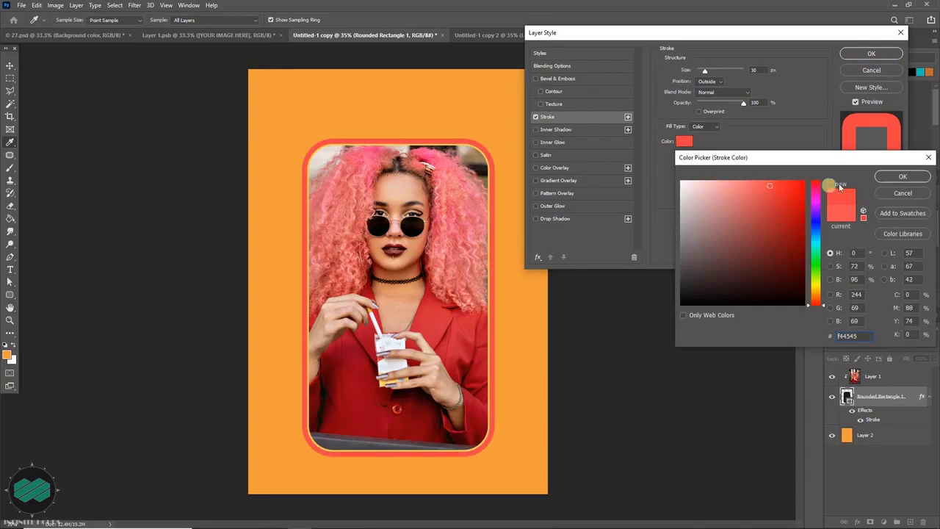
pyautogui.click(897, 177)
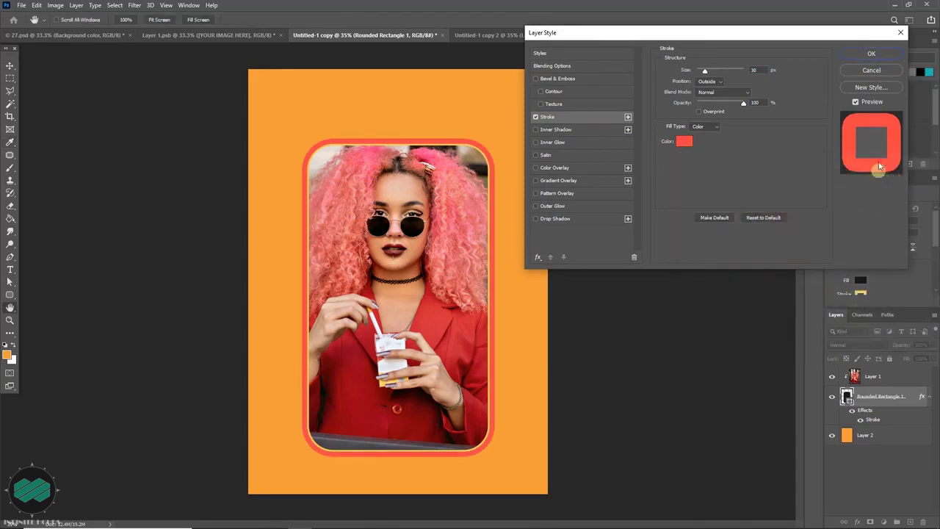
pyautogui.click(874, 56)
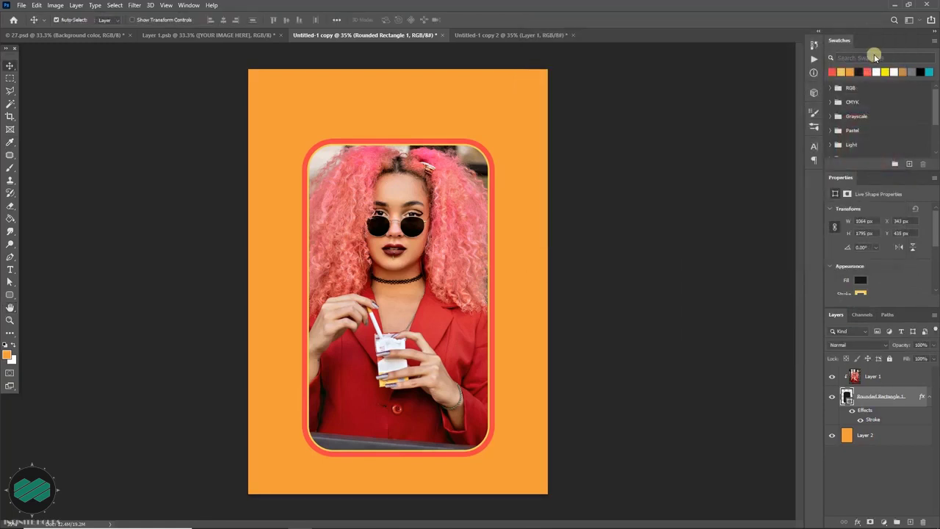
# Duplicate the orange background layer (Layer 2) and apply the Halftone Pattern filter with the Line pattern type to the copy
pyautogui.click(904, 436)
pyautogui.hotkey('ctrl', 'j')
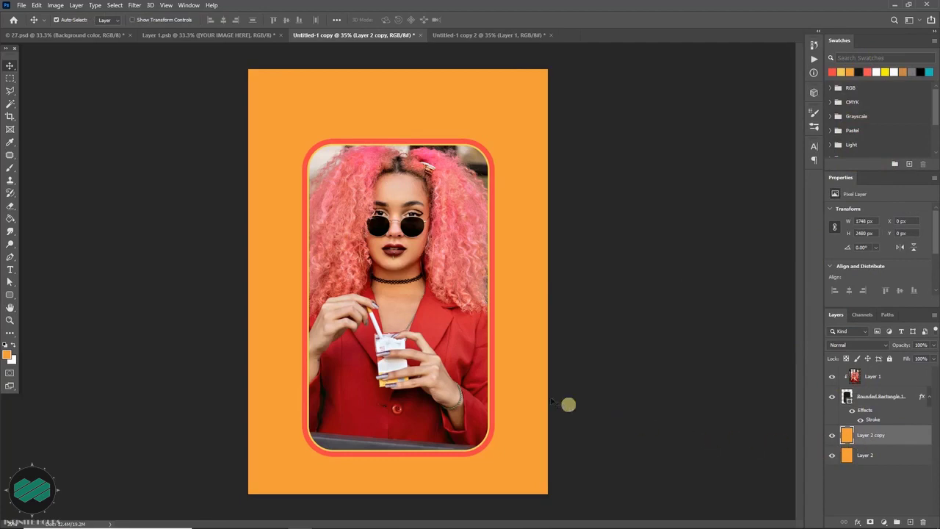
pyautogui.click(135, 6)
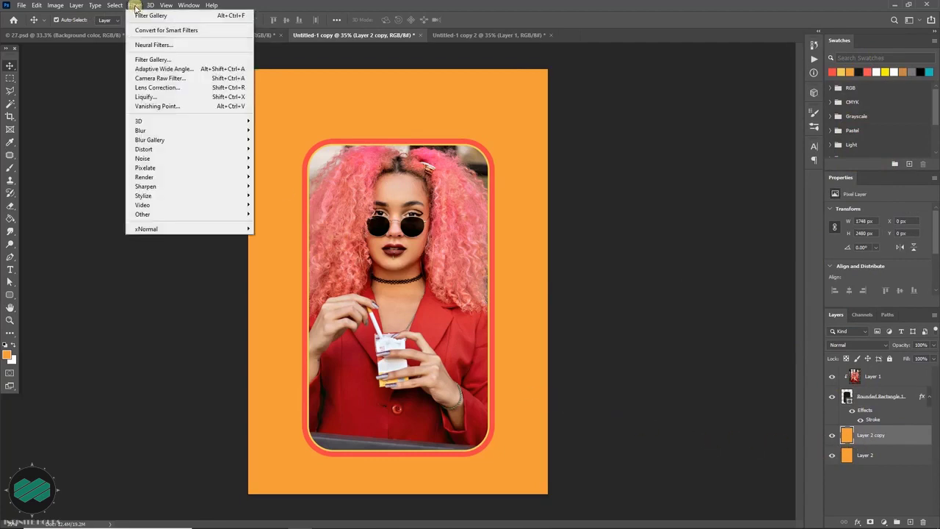
pyautogui.click(194, 61)
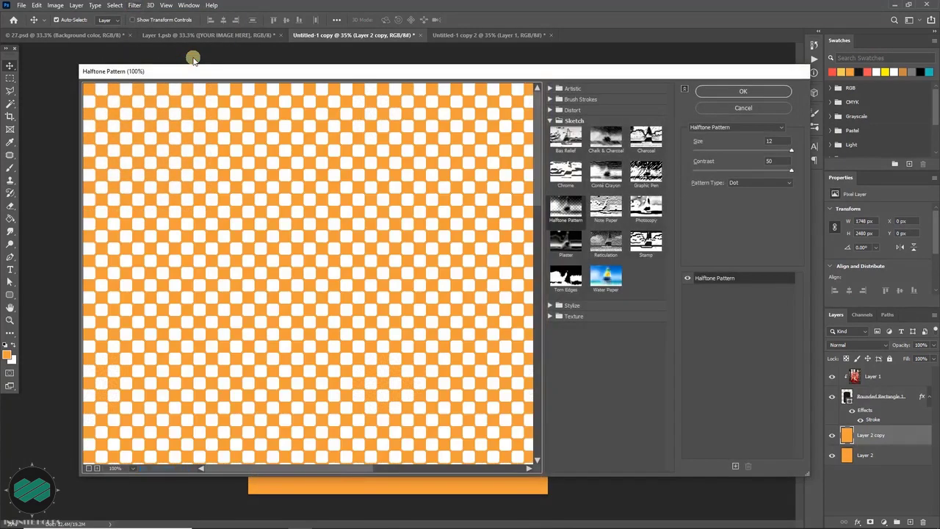
pyautogui.click(89, 468)
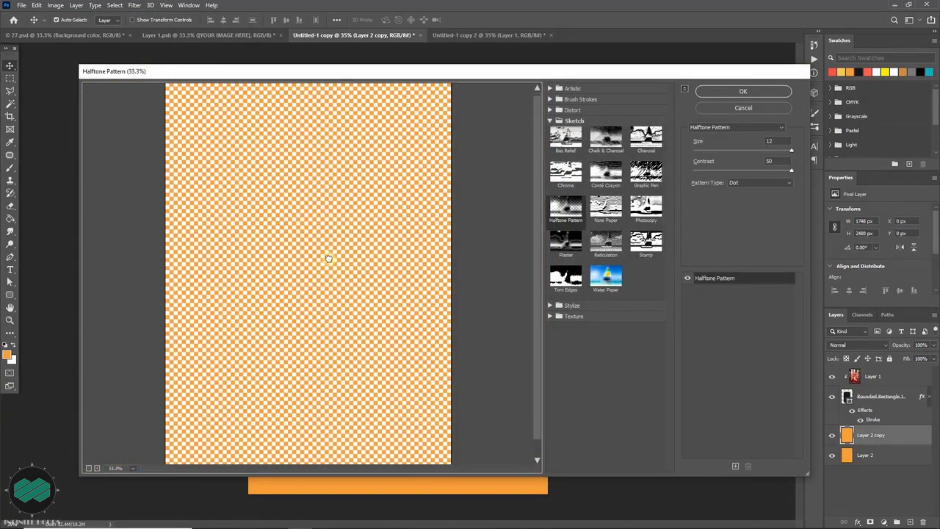
pyautogui.click(774, 183)
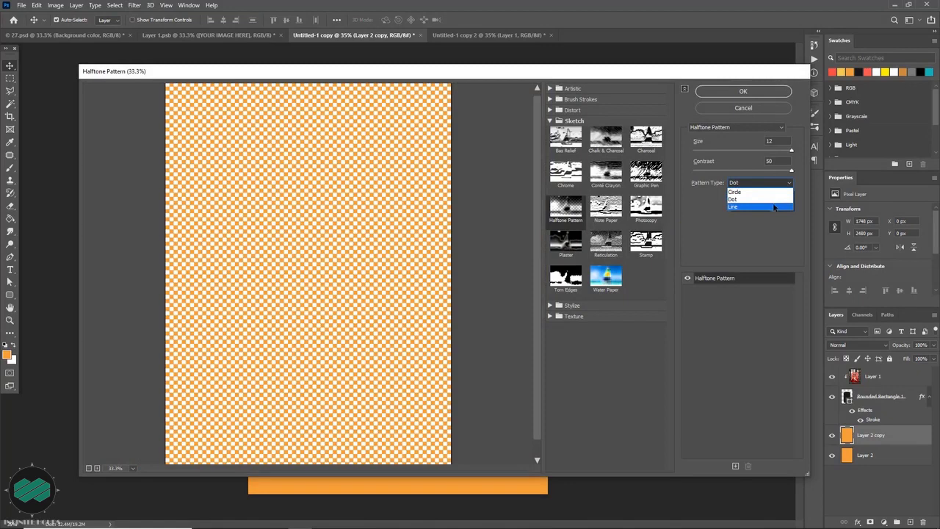
pyautogui.click(775, 208)
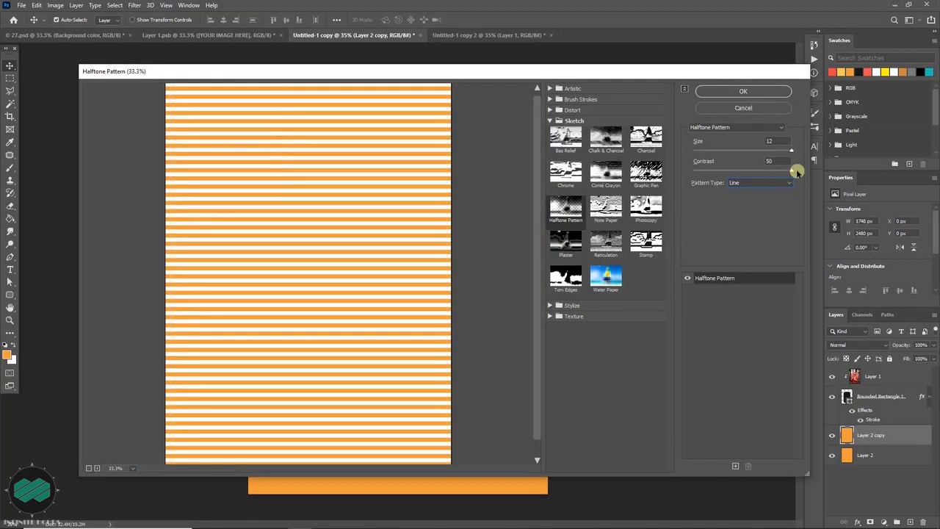
pyautogui.click(760, 91)
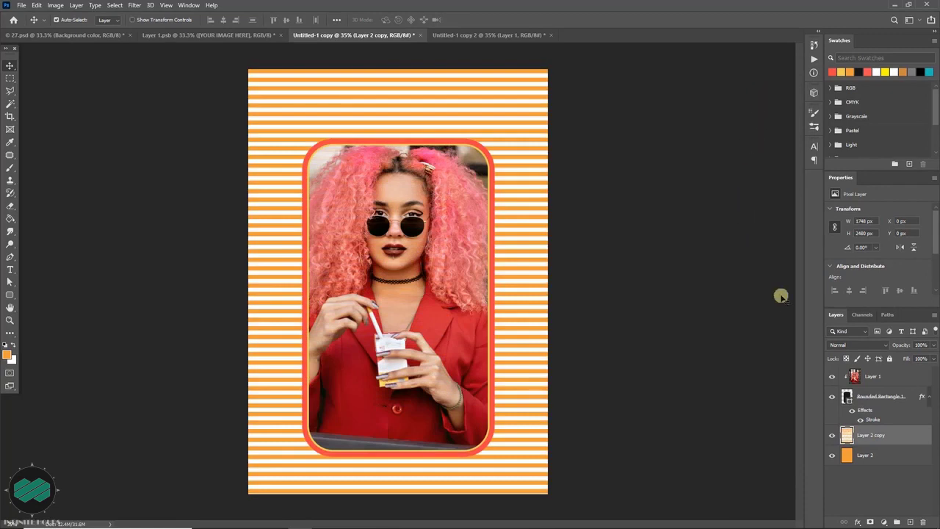
# Set the striped Layer 2 copy's opacity to 15%
pyautogui.click(922, 345)
pyautogui.write('15')
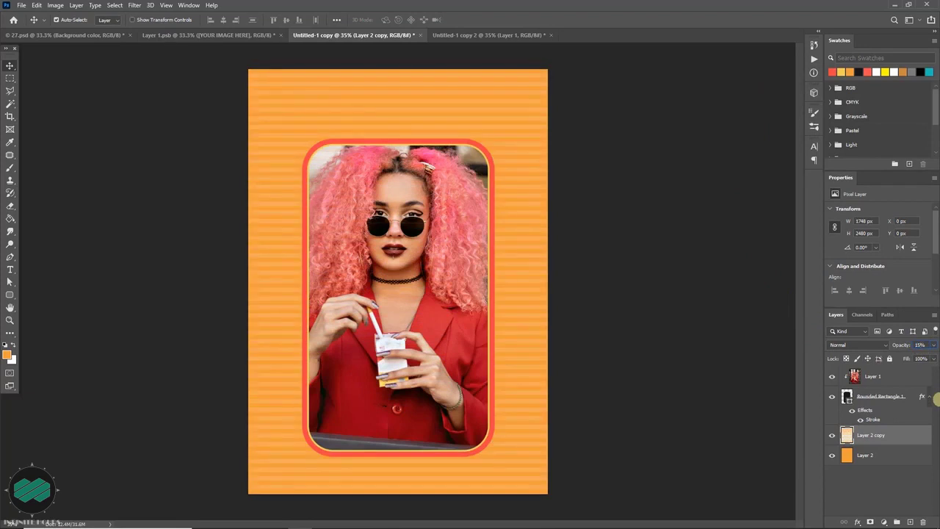
pyautogui.click(911, 346)
# Change the foreground color to a lighter orange, #f8b25f, and fill the background Layer 2 with it
pyautogui.click(895, 456)
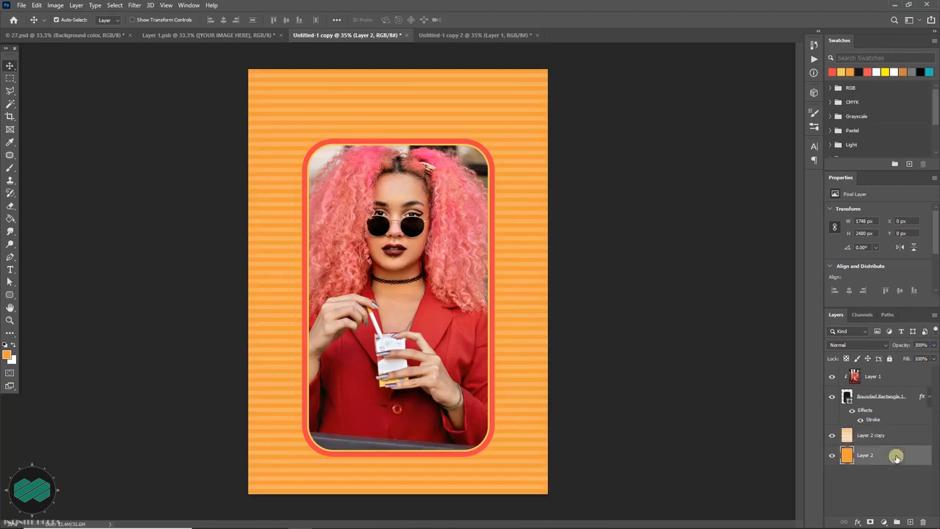
pyautogui.click(7, 356)
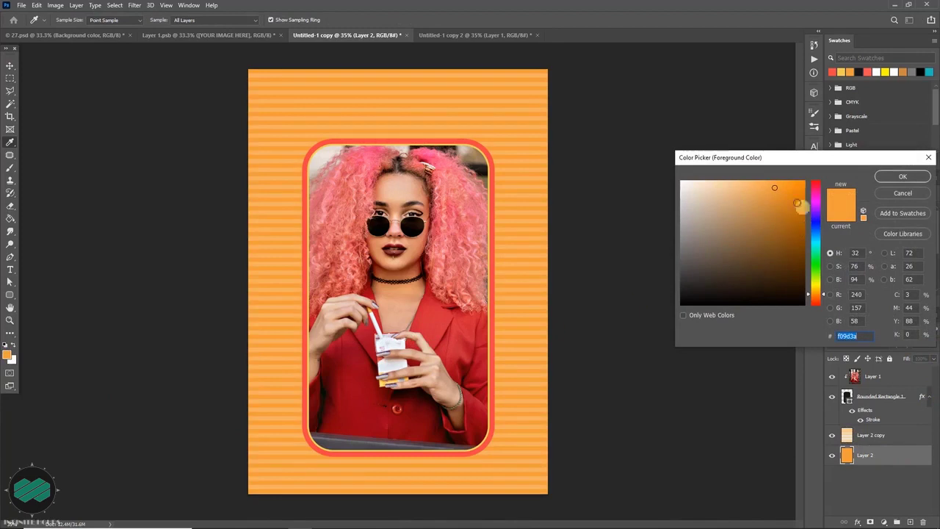
pyautogui.moveTo(772, 189); pyautogui.dragTo(758, 185)
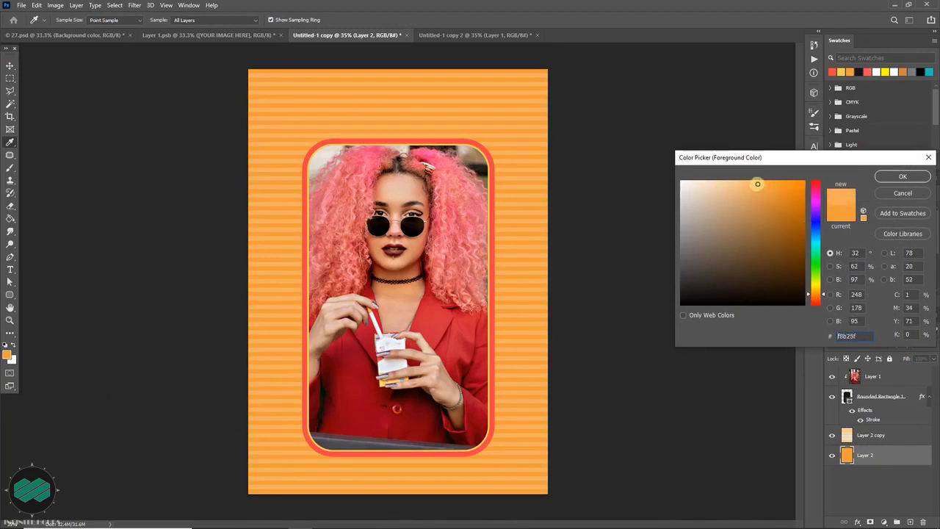
pyautogui.click(897, 180)
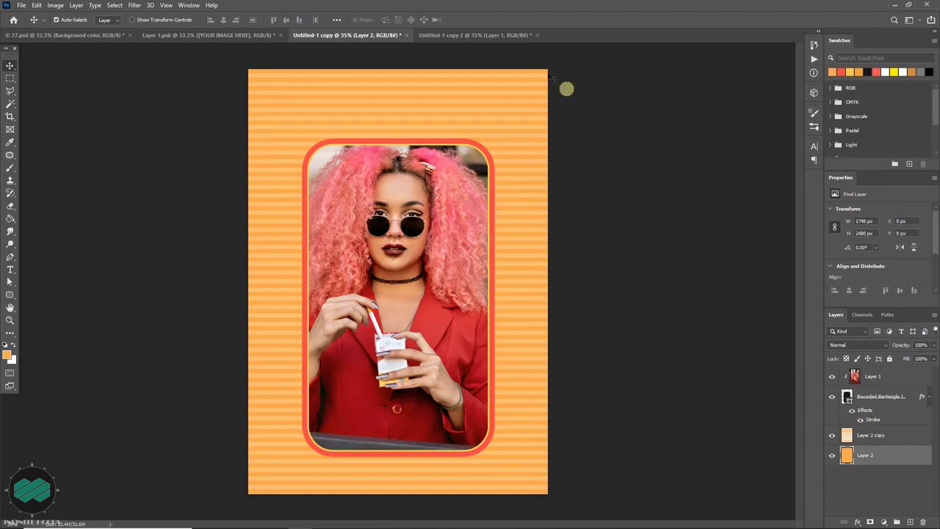
# Switch to the Untitled-1 copy 2 document and collapse the effects lists of all its styled text layers
pyautogui.click(499, 35)
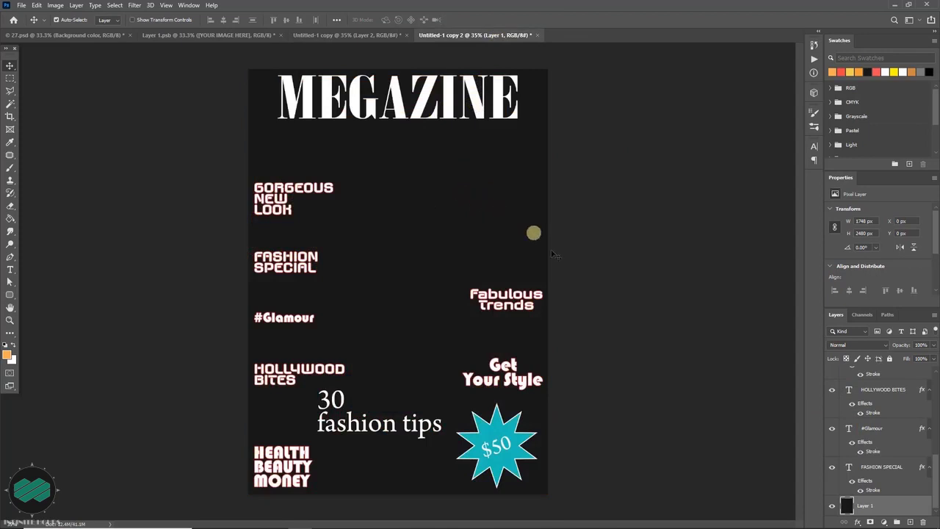
pyautogui.click(930, 469)
pyautogui.click(925, 447)
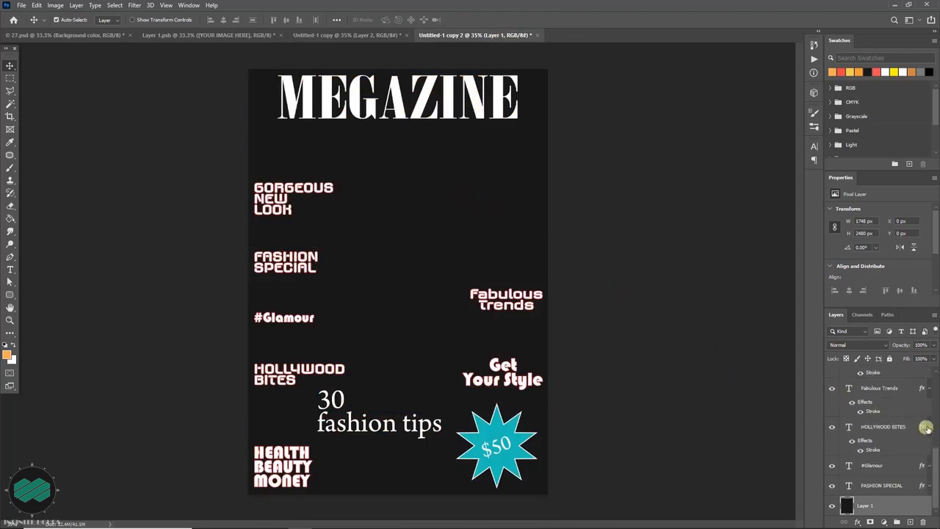
pyautogui.click(926, 429)
pyautogui.click(927, 390)
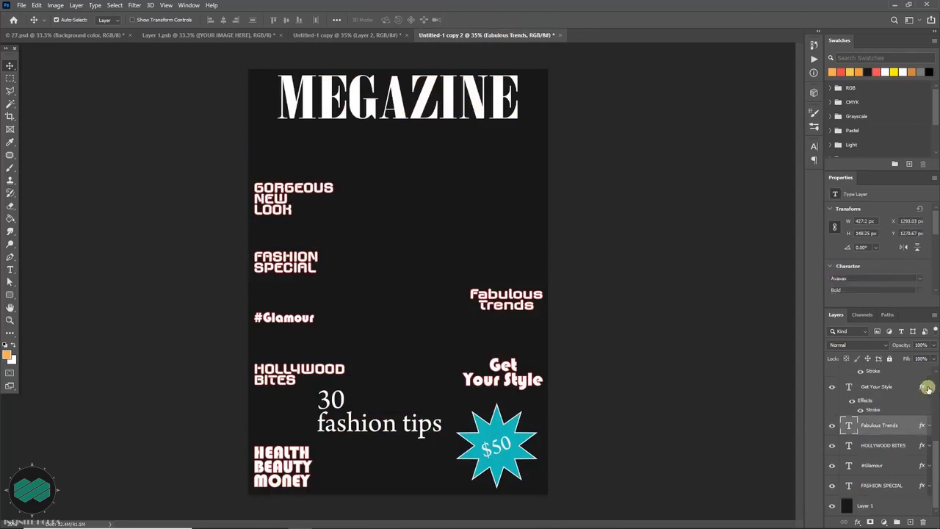
pyautogui.click(928, 389)
pyautogui.click(930, 368)
pyautogui.scroll(2, 927, 390)
pyautogui.scroll(1, 927, 390)
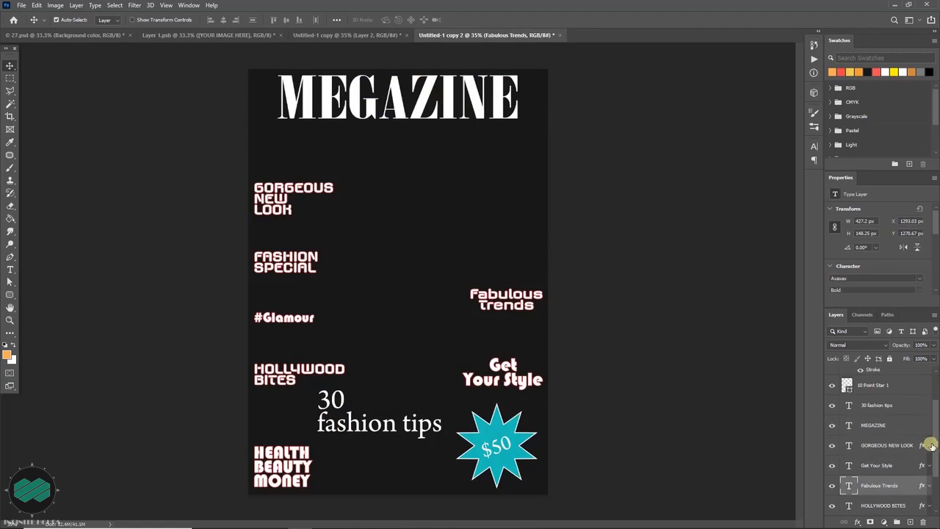
pyautogui.scroll(3, 931, 445)
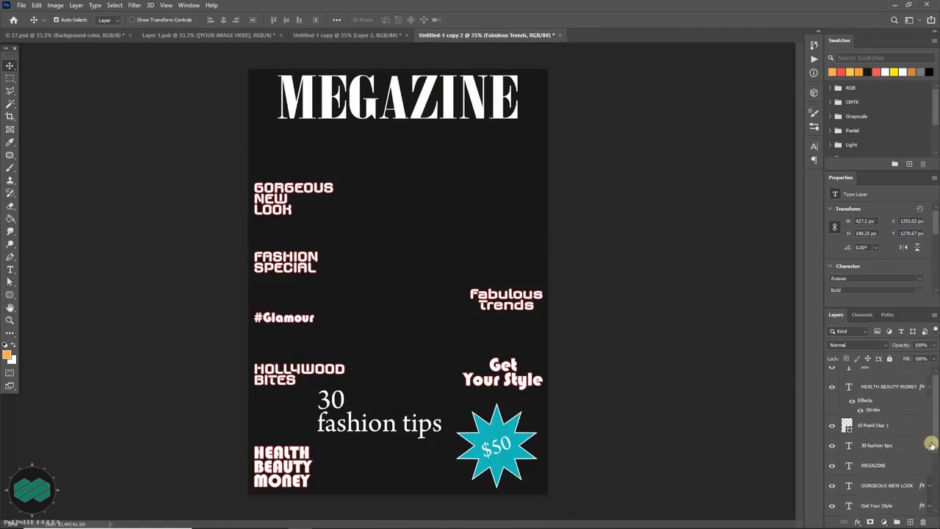
pyautogui.click(930, 396)
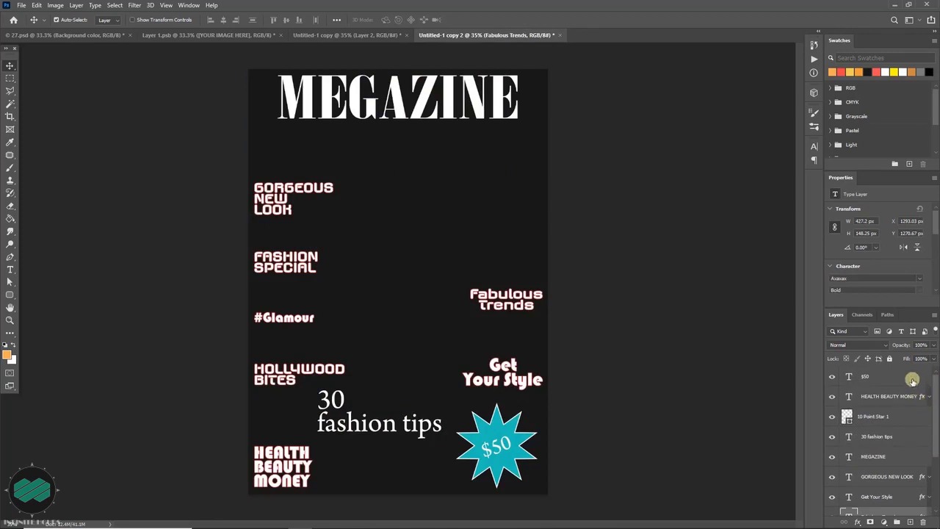
# Select all layers from $50 down to FASHION SPECIAL and copy them into the Untitled-1 copy poster document
pyautogui.click(912, 380)
pyautogui.scroll(-3, 906, 441)
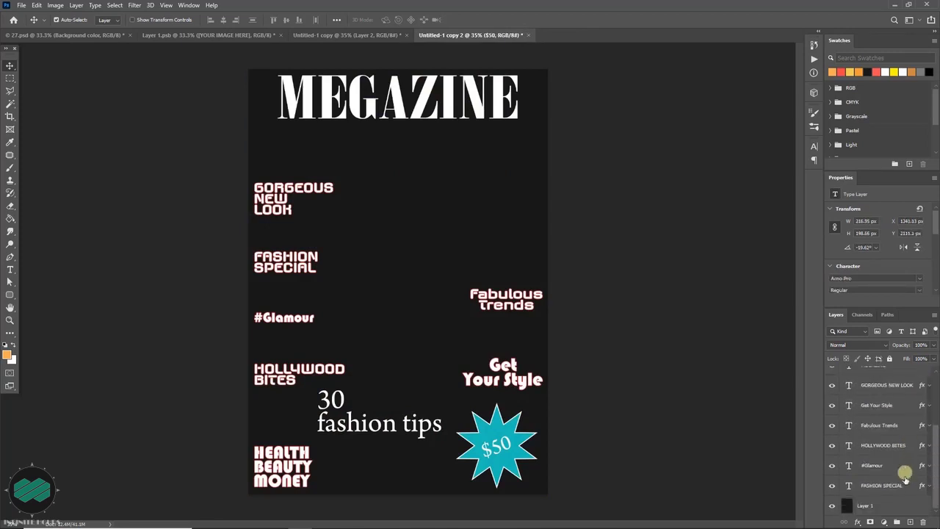
pyautogui.keyDown('shift'); pyautogui.click(895, 487); pyautogui.keyUp('shift')
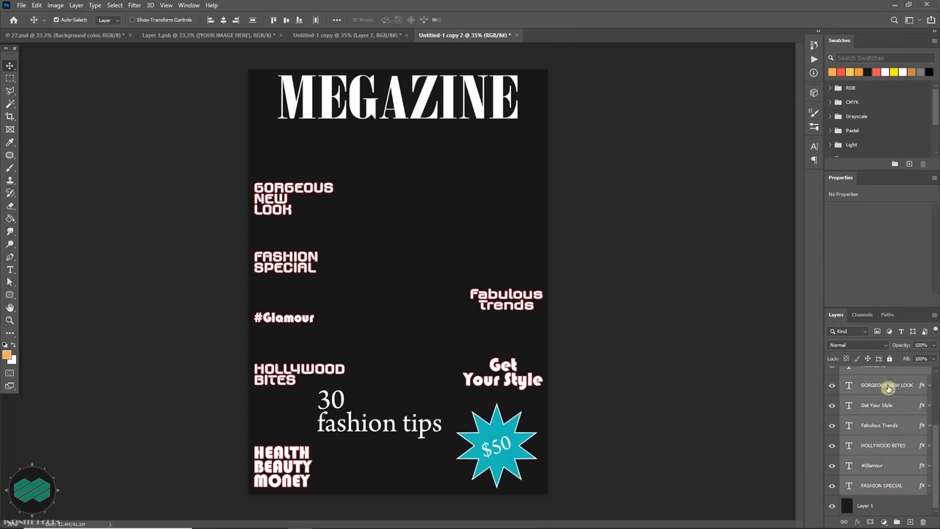
pyautogui.moveTo(889, 385); pyautogui.dragTo(411, 178)
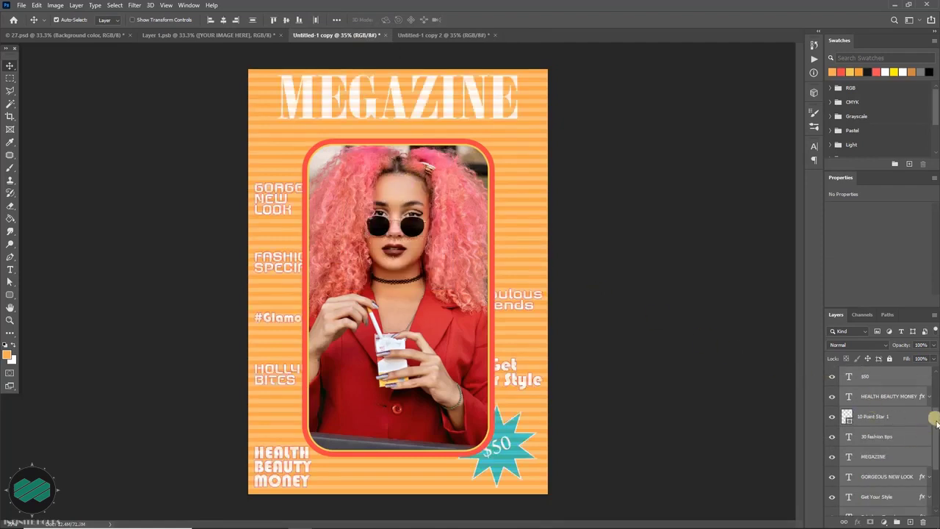
# Move the copied text and star layers above the portrait's Layer 1 in the layer stack
pyautogui.moveTo(937, 425); pyautogui.dragTo(930, 377)
pyautogui.moveTo(903, 448); pyautogui.dragTo(904, 371)
pyautogui.moveTo(937, 414); pyautogui.dragTo(937, 477)
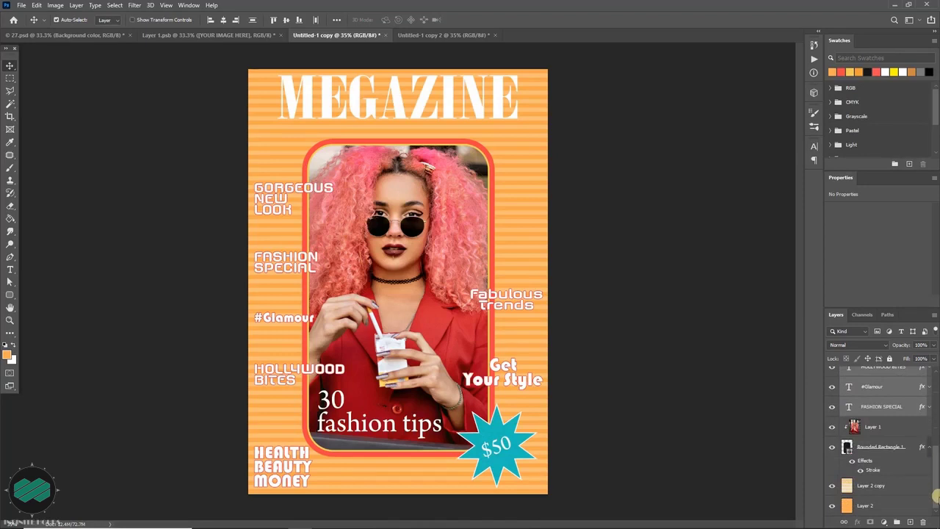
# Select the rounded rectangle's upper anchor points and raise its top edge, making the frame 1860.55 px high
pyautogui.click(913, 447)
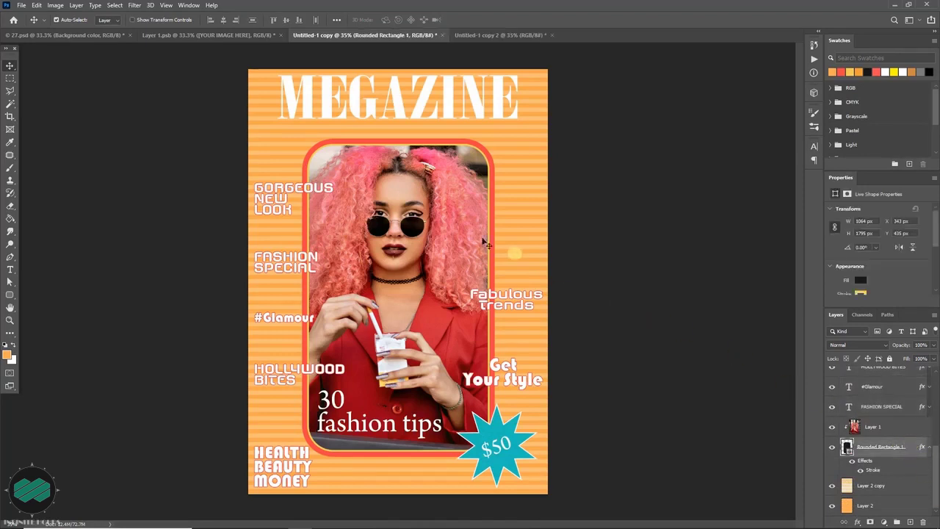
pyautogui.click(10, 279)
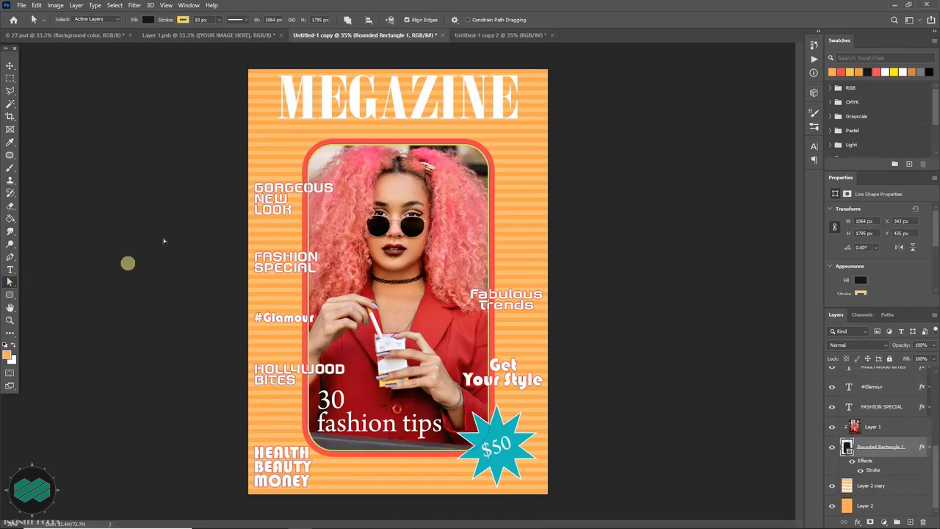
pyautogui.moveTo(289, 142); pyautogui.dragTo(520, 190)
pyautogui.press('Up')
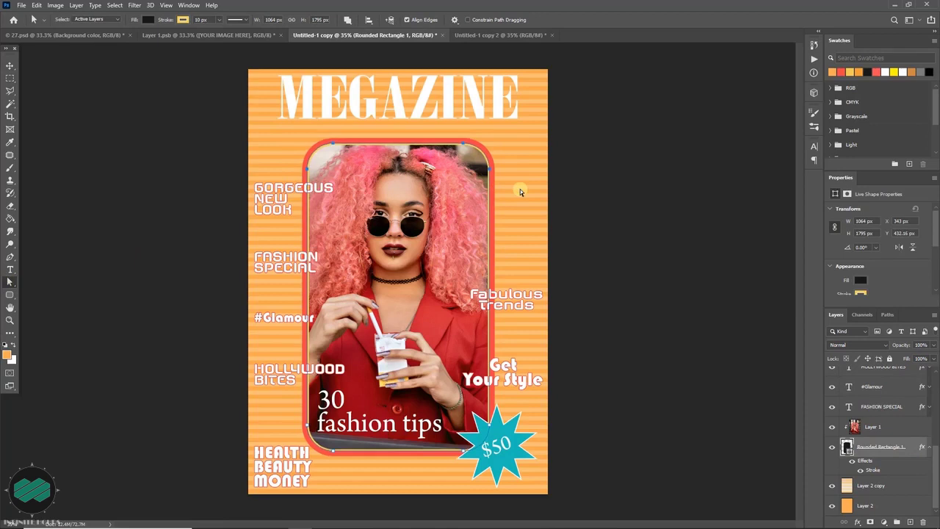
pyautogui.hotkey('ctrl', 't')
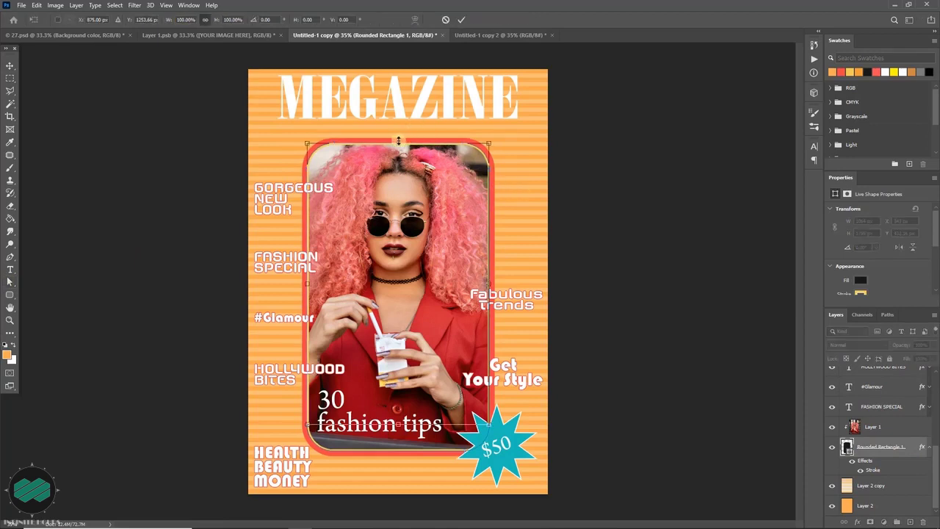
pyautogui.moveTo(399, 141)
pyautogui.mouseDown()
pyautogui.moveTo(398, 108)
pyautogui.moveTo(398, 131)
pyautogui.mouseUp()
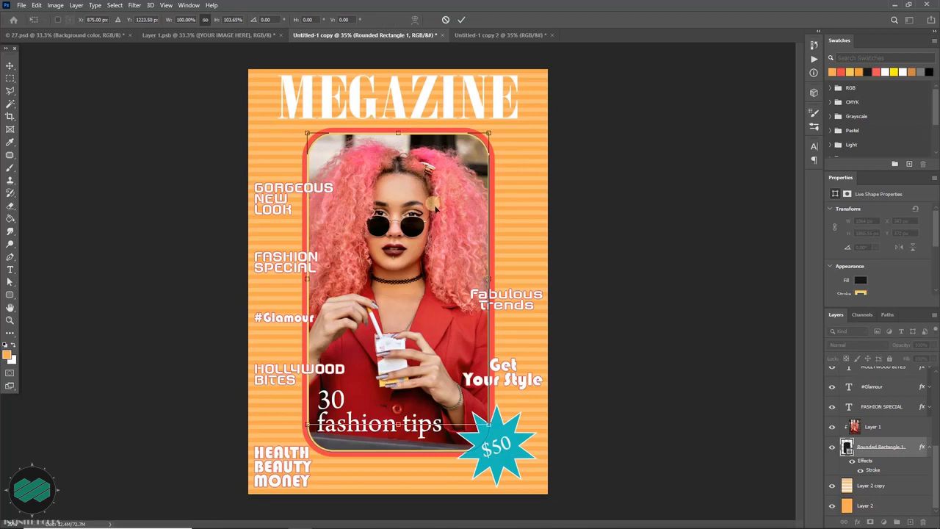
pyautogui.press('Return')
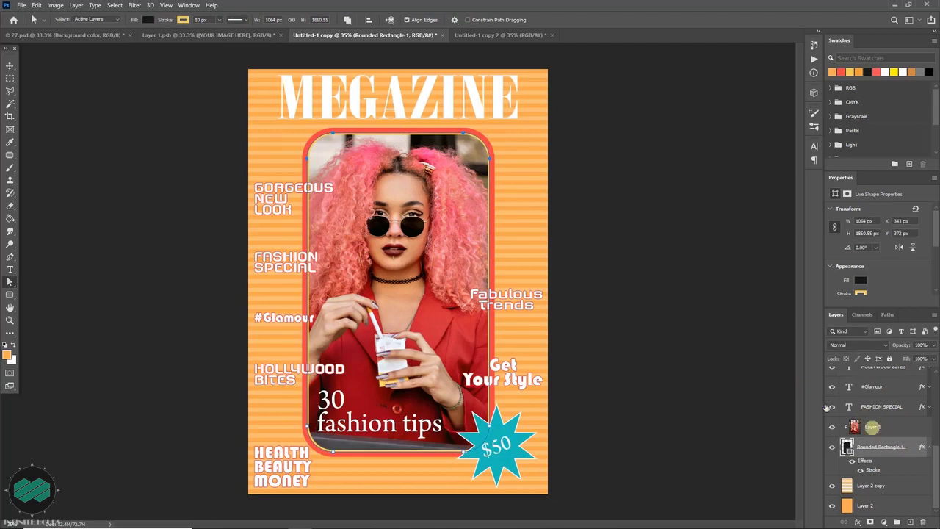
# Set the rounded rectangle's shape stroke color to off-white #fffbee and deselect the shape
pyautogui.click(185, 20)
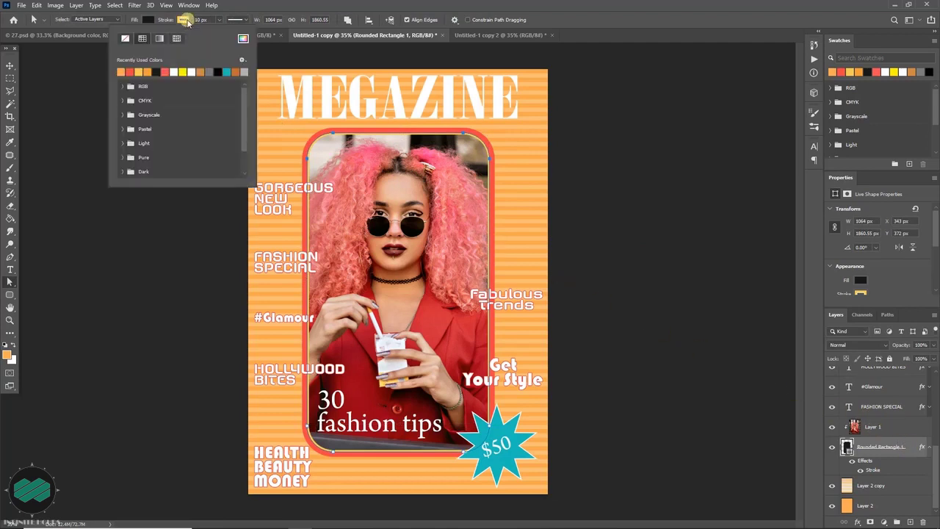
pyautogui.click(245, 39)
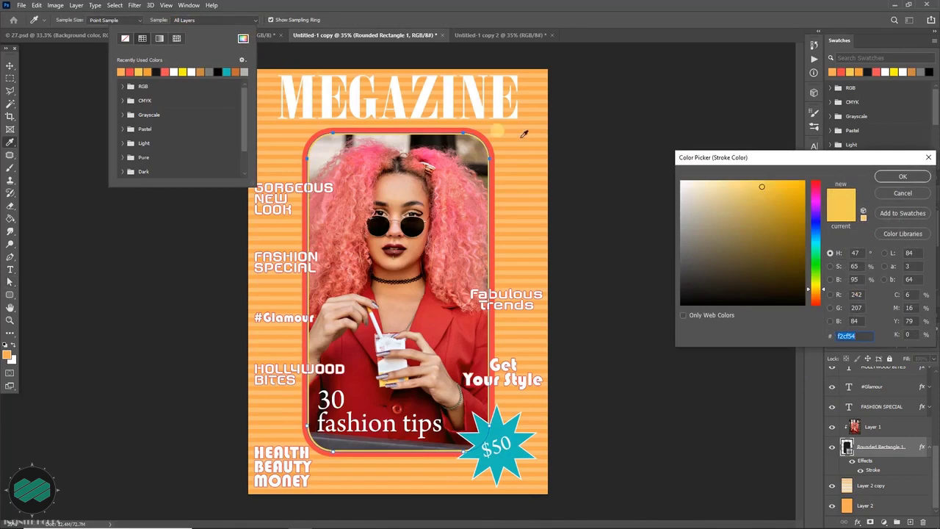
pyautogui.moveTo(707, 160); pyautogui.dragTo(596, 147)
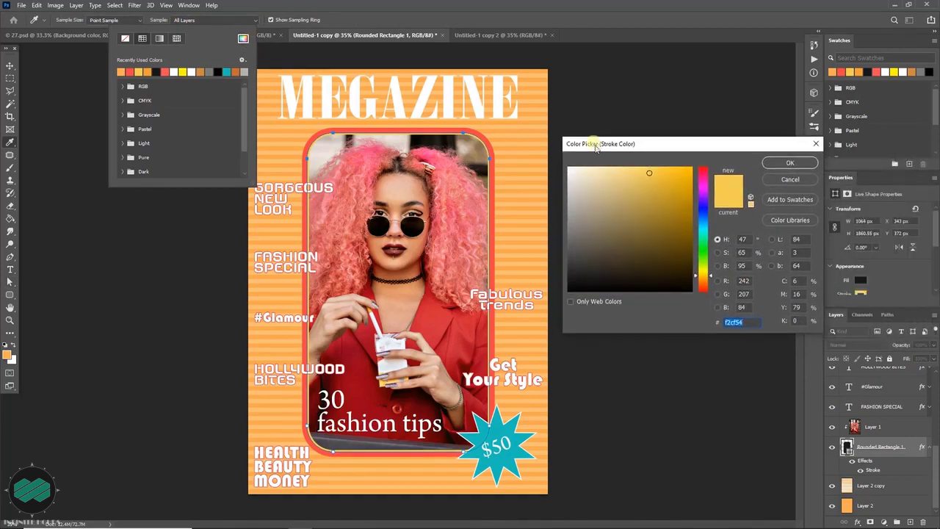
pyautogui.click(629, 171)
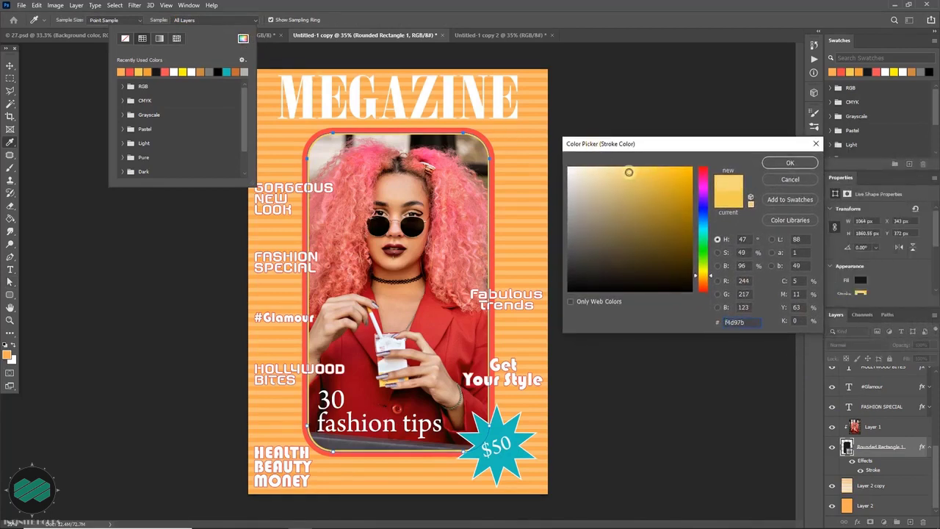
pyautogui.click(578, 169)
pyautogui.moveTo(578, 166); pyautogui.dragTo(573, 165)
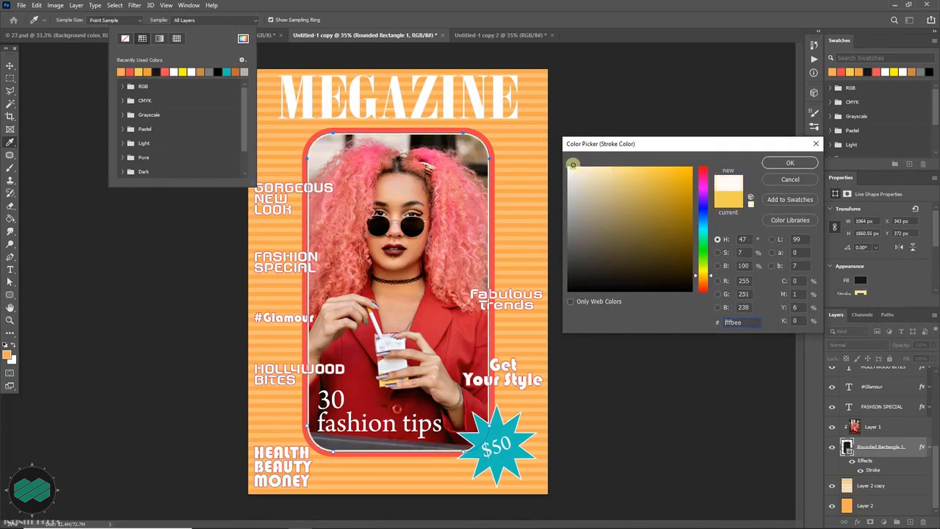
pyautogui.click(790, 162)
pyautogui.click(757, 152)
pyautogui.click(754, 152)
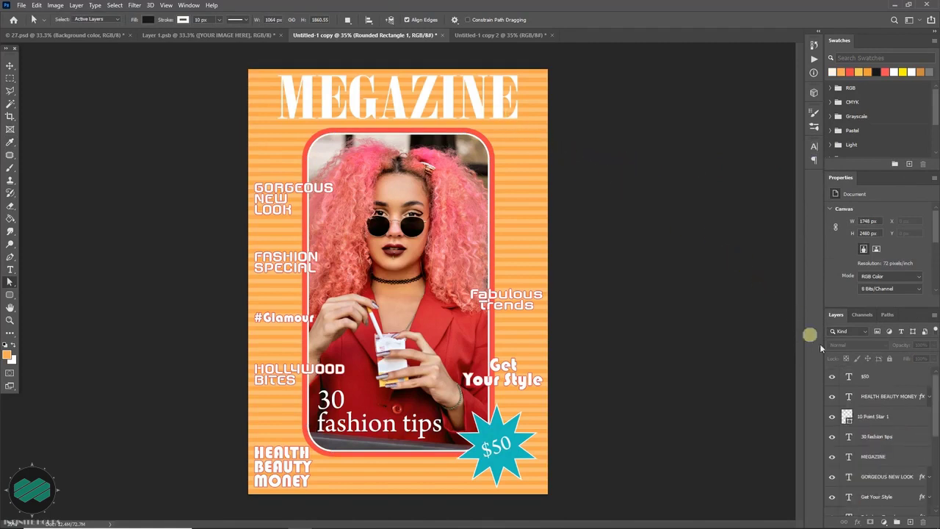
pyautogui.scroll(-2, 918, 408)
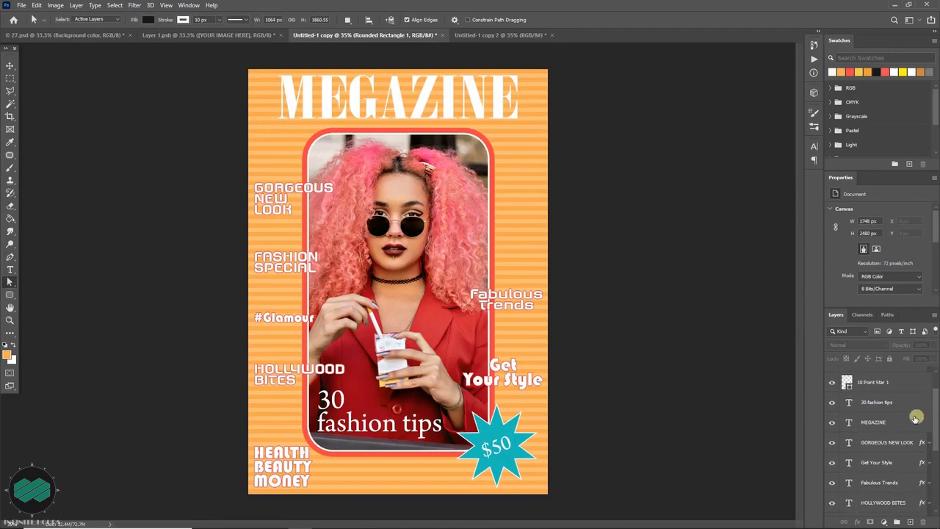
# Add a drop shadow to the MEGAZINE title with 75% opacity, 90° angle, 8 px distance and 0 px size
pyautogui.click(907, 422)
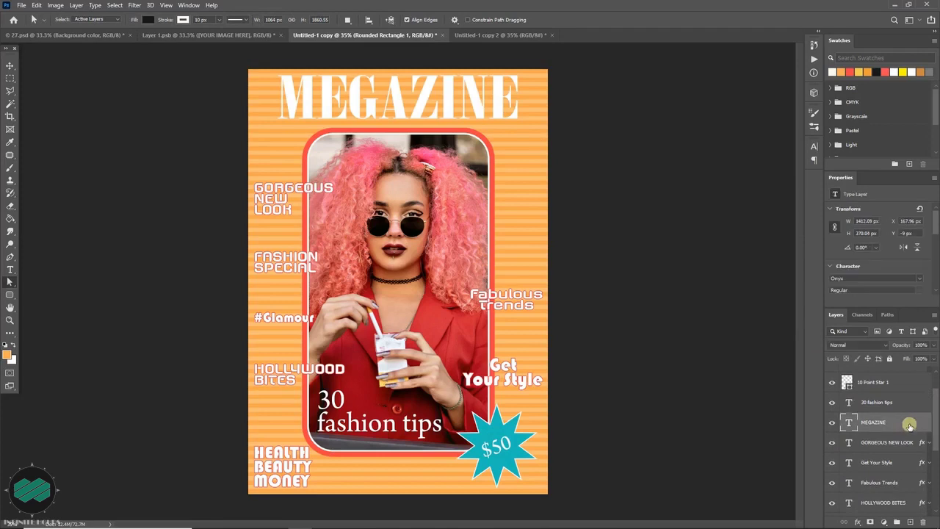
pyautogui.doubleClick(910, 424)
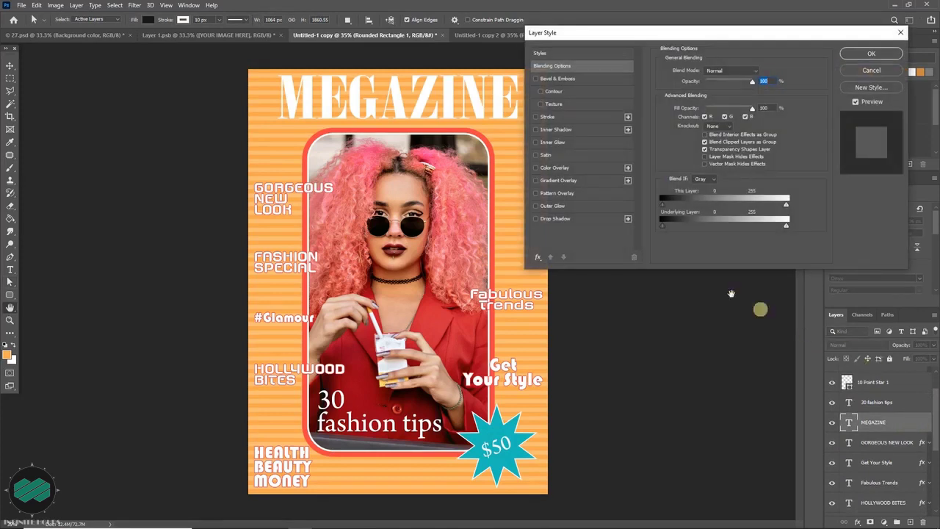
pyautogui.click(589, 219)
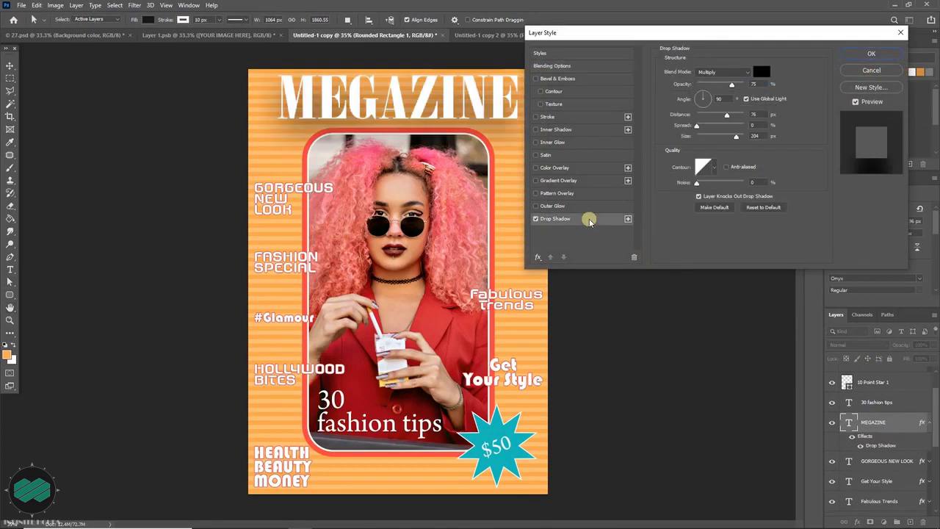
pyautogui.moveTo(733, 138); pyautogui.dragTo(689, 139)
pyautogui.moveTo(727, 115); pyautogui.dragTo(702, 118)
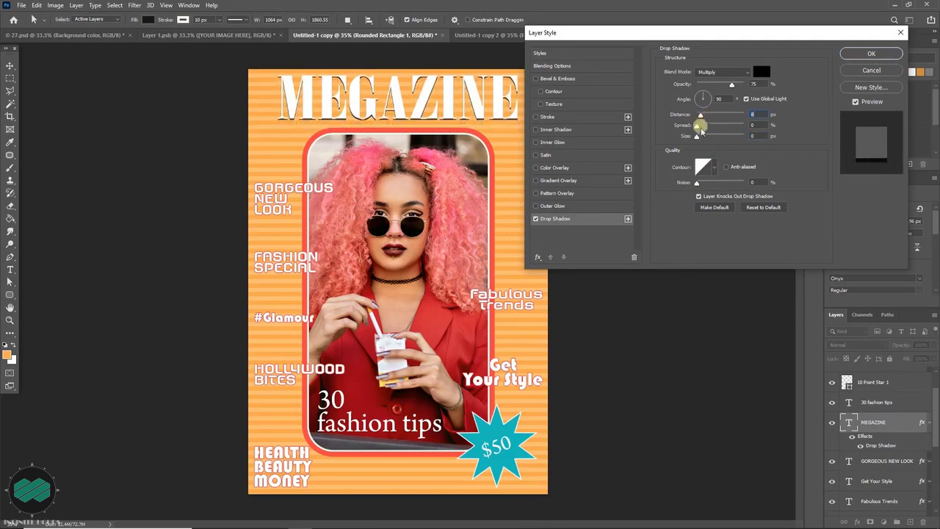
pyautogui.click(869, 54)
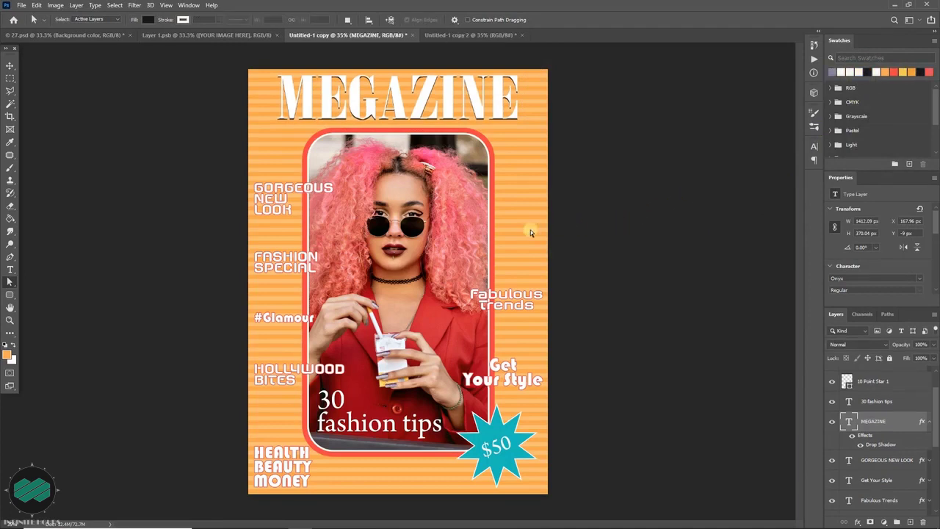
# Rotate the Layer 2 copy stripes about -24.5° and enlarge them to about 167% width and 127% height
pyautogui.moveTo(934, 406); pyautogui.dragTo(931, 478)
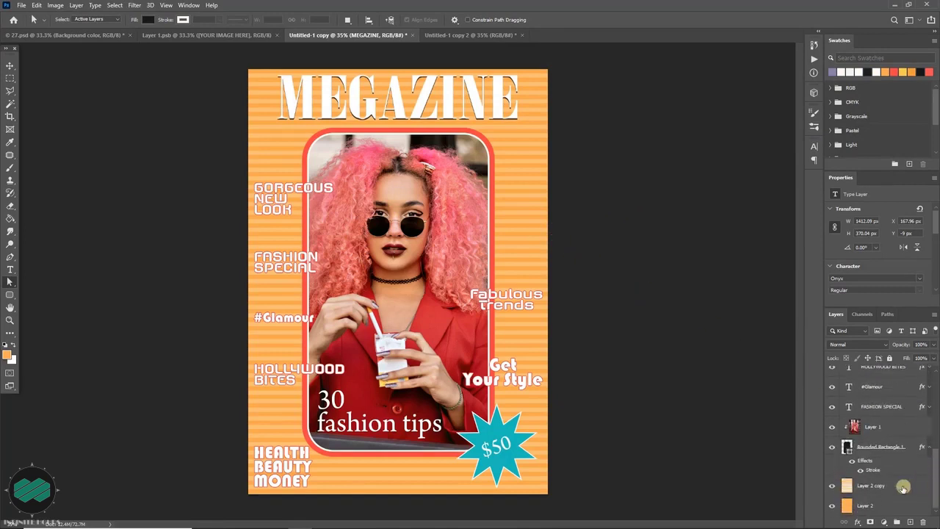
pyautogui.click(903, 486)
pyautogui.hotkey('ctrl', 't')
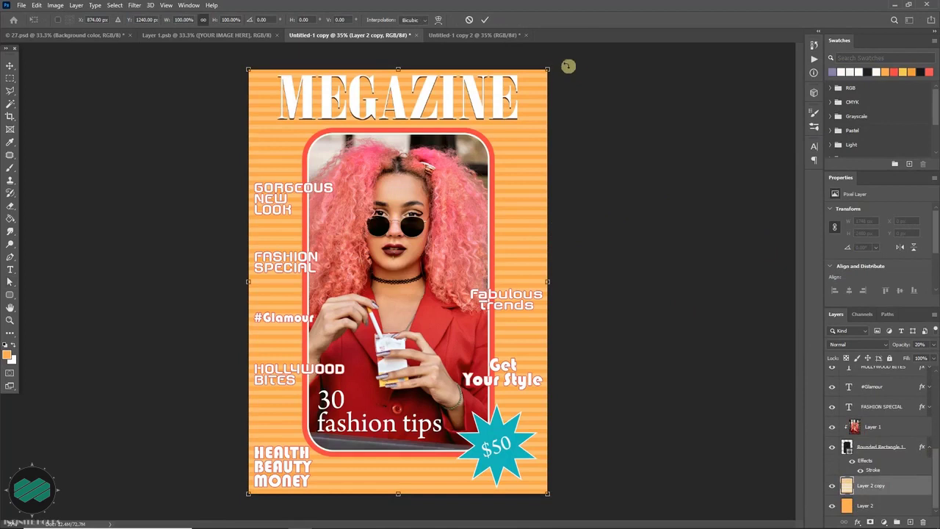
pyautogui.moveTo(563, 64); pyautogui.dragTo(452, 45)
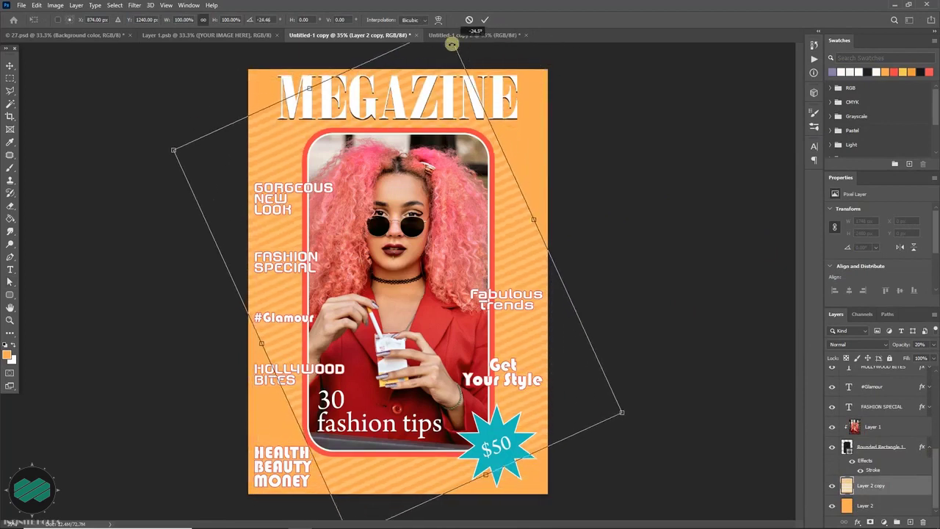
pyautogui.moveTo(537, 218); pyautogui.dragTo(619, 180)
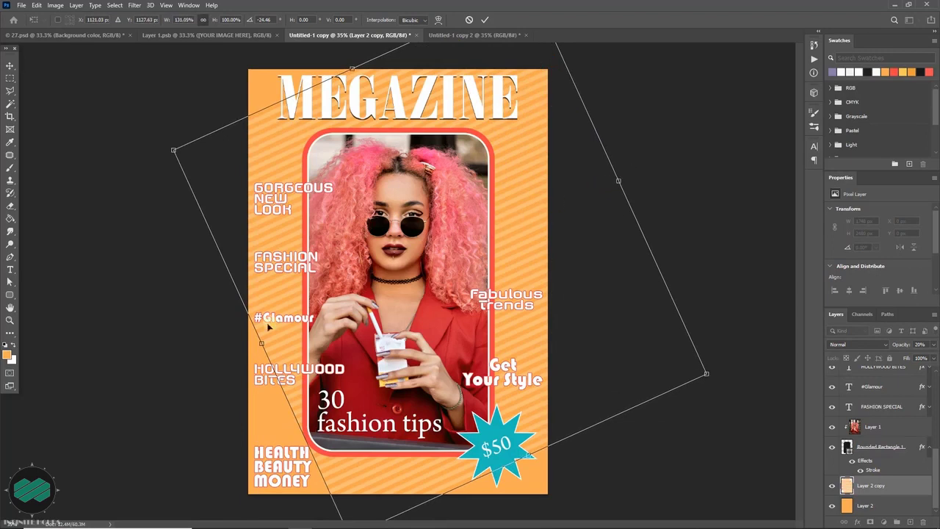
pyautogui.moveTo(262, 343); pyautogui.dragTo(157, 378)
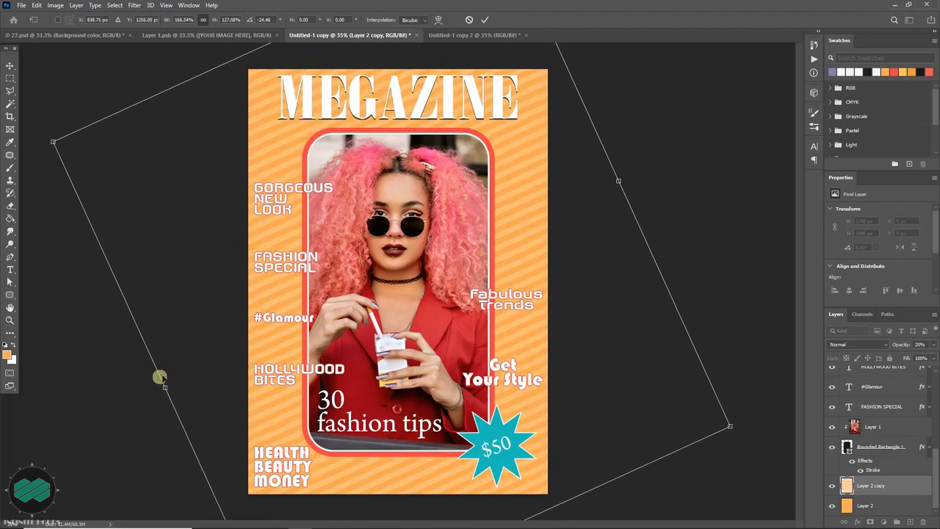
# Scale the rotated stripes up to about 261% width and 199% height, well beyond the canvas edges, and apply the transform
pyautogui.moveTo(51, 142); pyautogui.dragTo(6, 110)
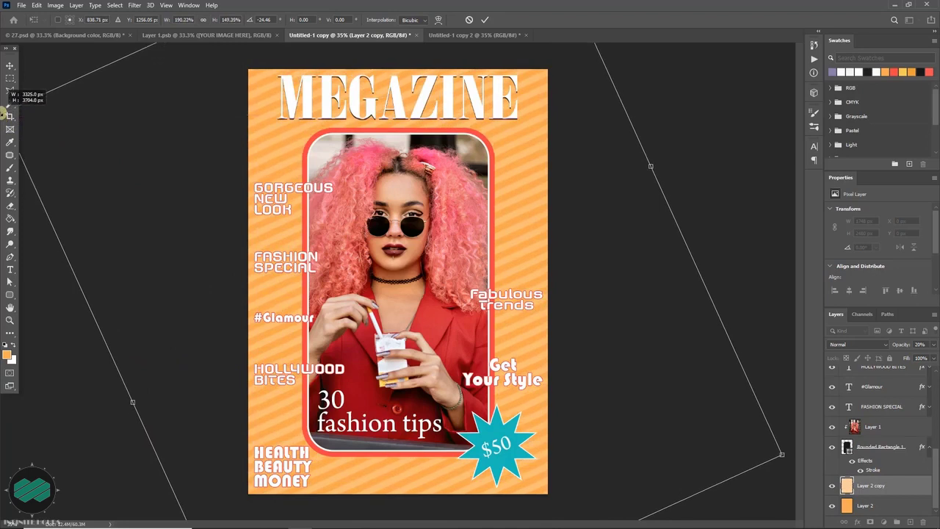
pyautogui.hotkey('ctrl', 'z')
pyautogui.hotkey('ctrl', '-')
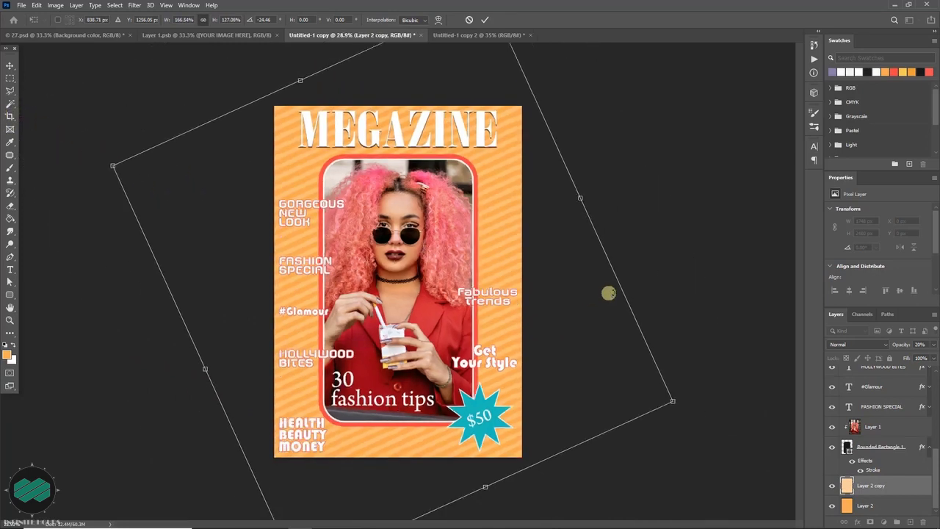
pyautogui.hotkey('ctrl', '-')
pyautogui.moveTo(624, 380); pyautogui.dragTo(765, 418)
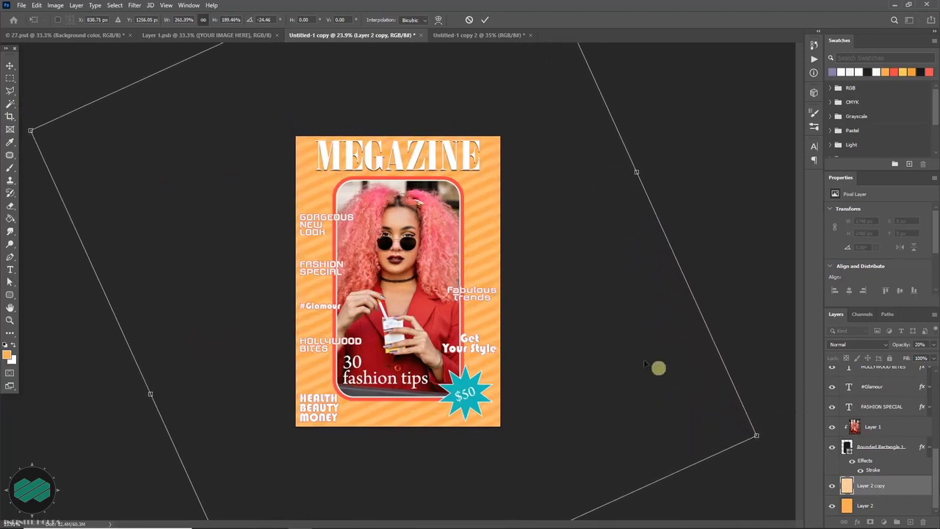
pyautogui.press('Return')
pyautogui.press('a')
pyautogui.scroll(5, 525, 267)
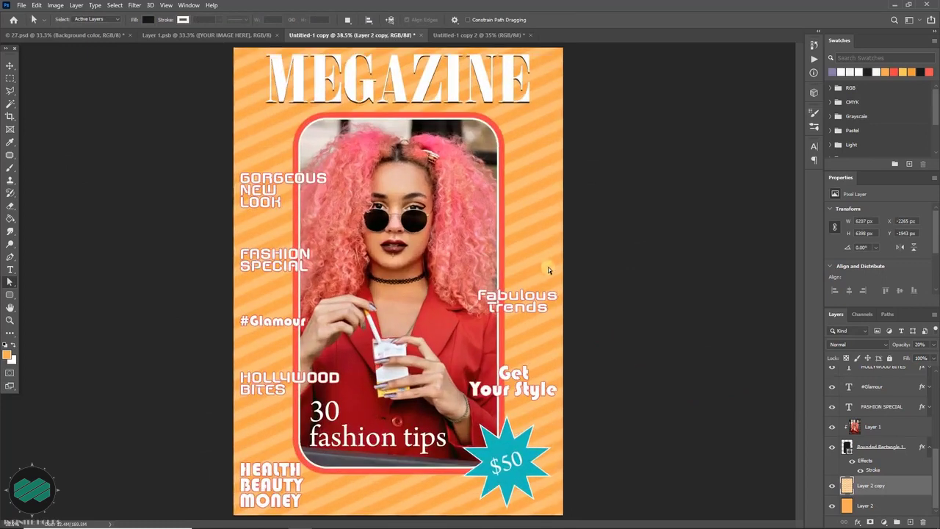
# Apply the Halftone Pattern sketch filter to the Layer 2 copy stripes with size 12, contrast 50 and the Dot pattern type
pyautogui.click(135, 6)
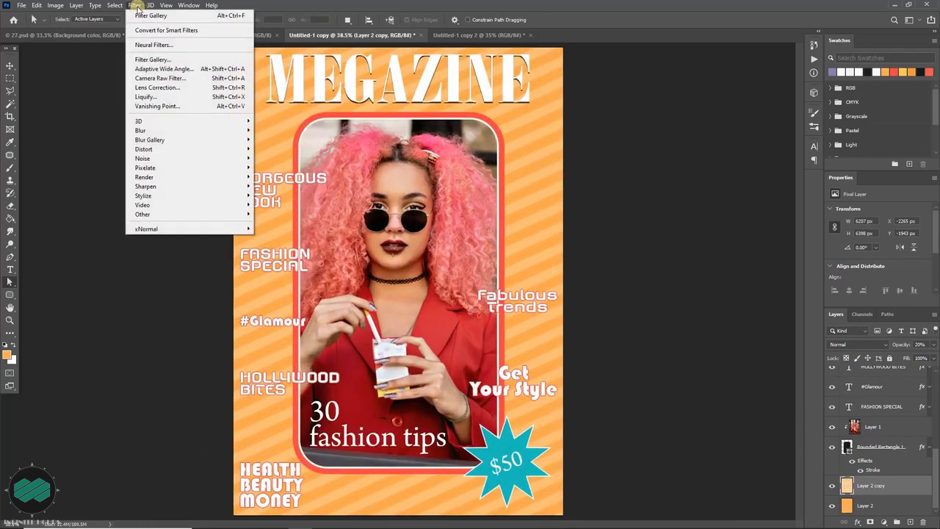
pyautogui.click(200, 62)
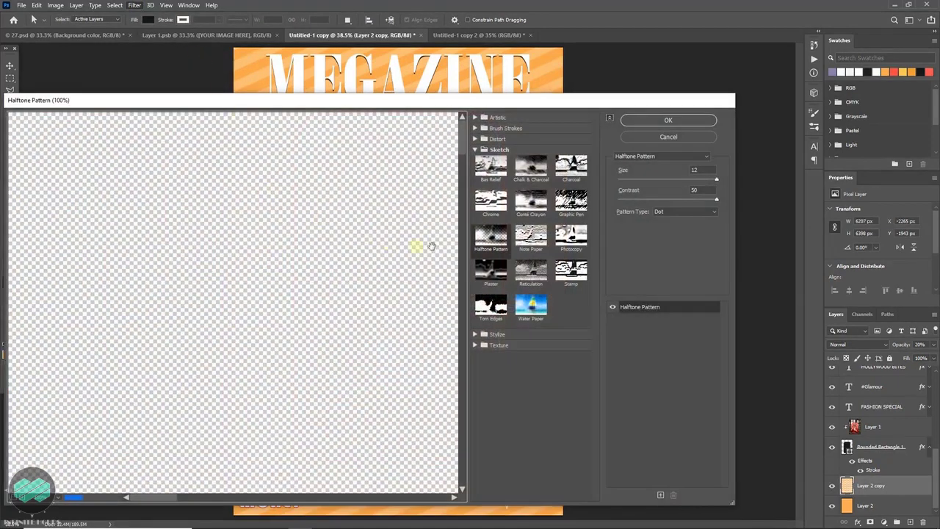
pyautogui.click(489, 238)
pyautogui.moveTo(473, 108); pyautogui.dragTo(570, 80)
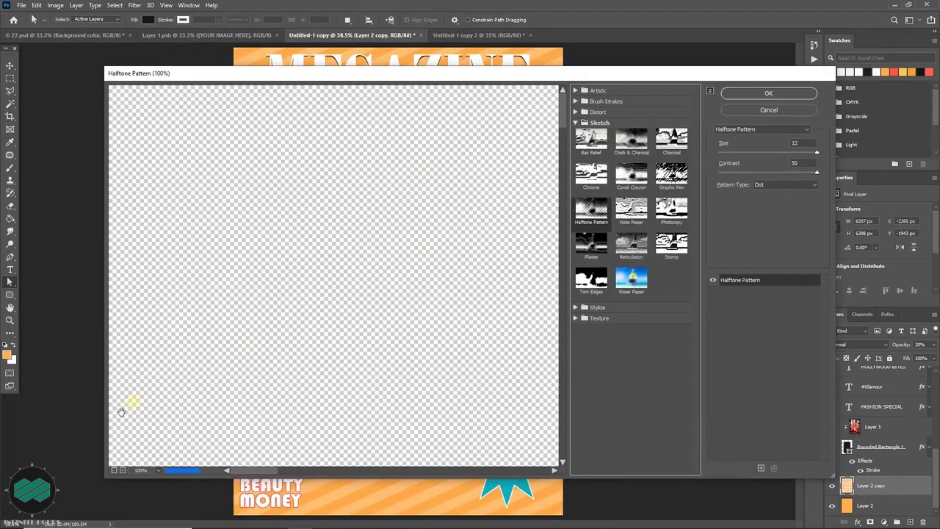
pyautogui.click(115, 471)
pyautogui.click(115, 471)
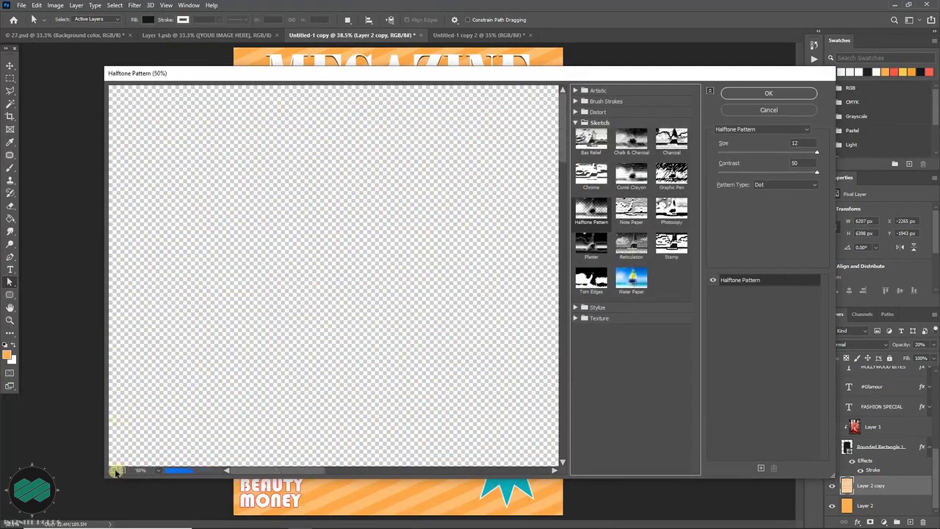
pyautogui.click(116, 471)
pyautogui.moveTo(360, 358); pyautogui.dragTo(310, 239)
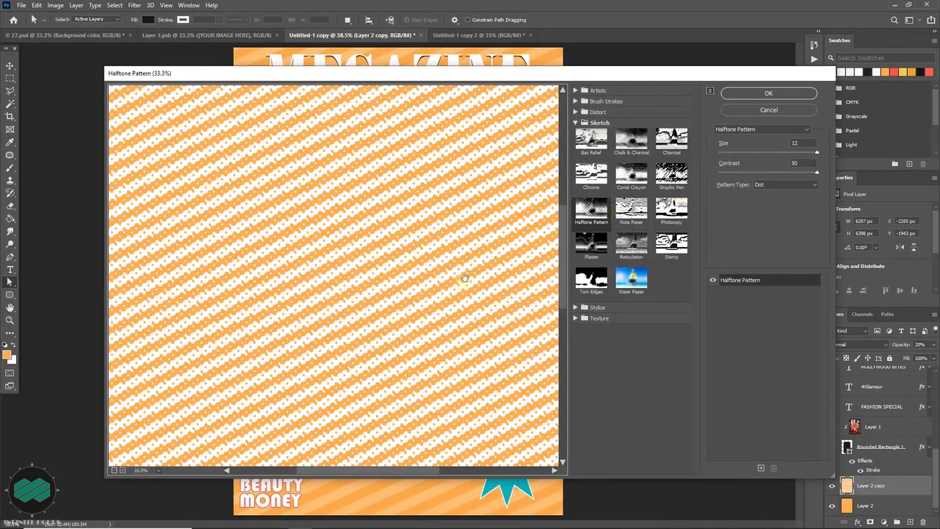
pyautogui.click(601, 211)
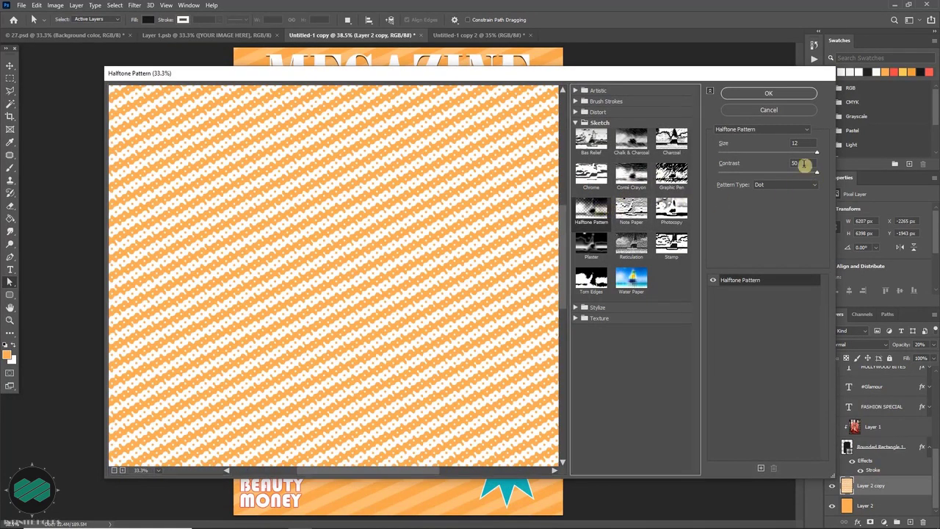
pyautogui.click(786, 93)
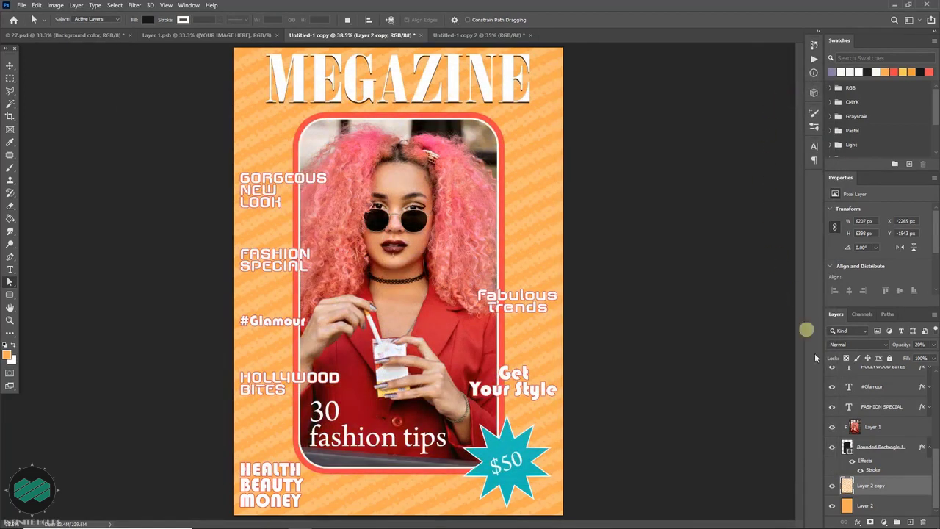
# Add a Color Balance adjustment clipped to Layer 2 copy, with midtones at red +100, magenta -48 and blue +100
pyautogui.click(885, 523)
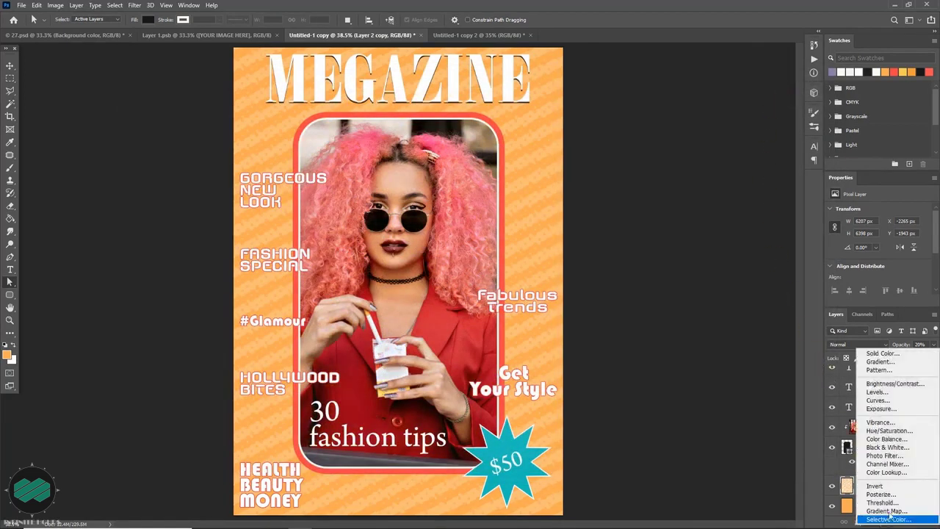
pyautogui.click(903, 439)
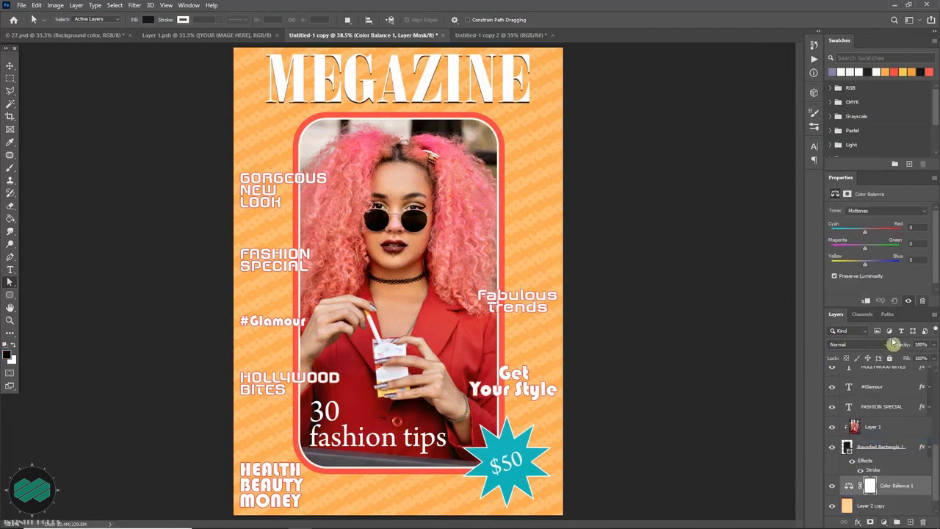
pyautogui.moveTo(867, 266); pyautogui.dragTo(920, 267)
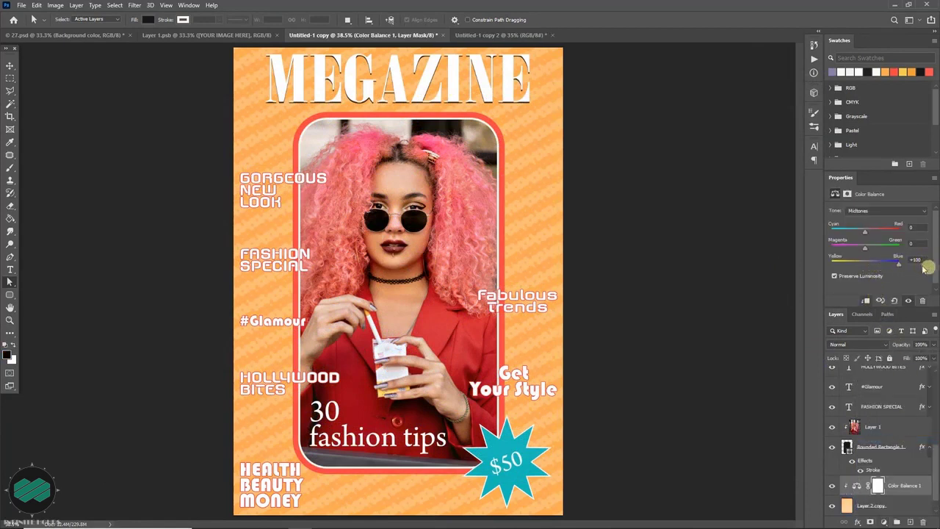
pyautogui.moveTo(866, 233); pyautogui.dragTo(850, 248)
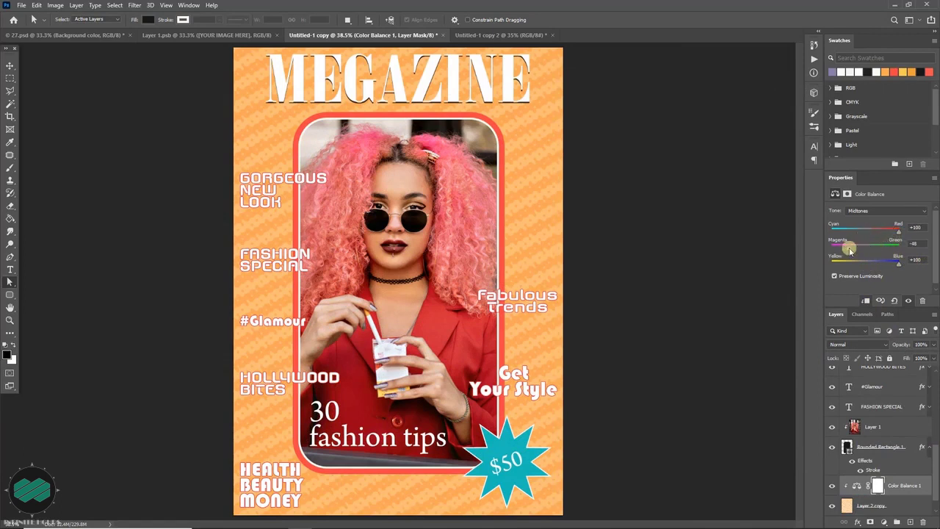
# Add a clipped Levels adjustment above Color Balance 1 and raise its black input level to 35
pyautogui.click(884, 522)
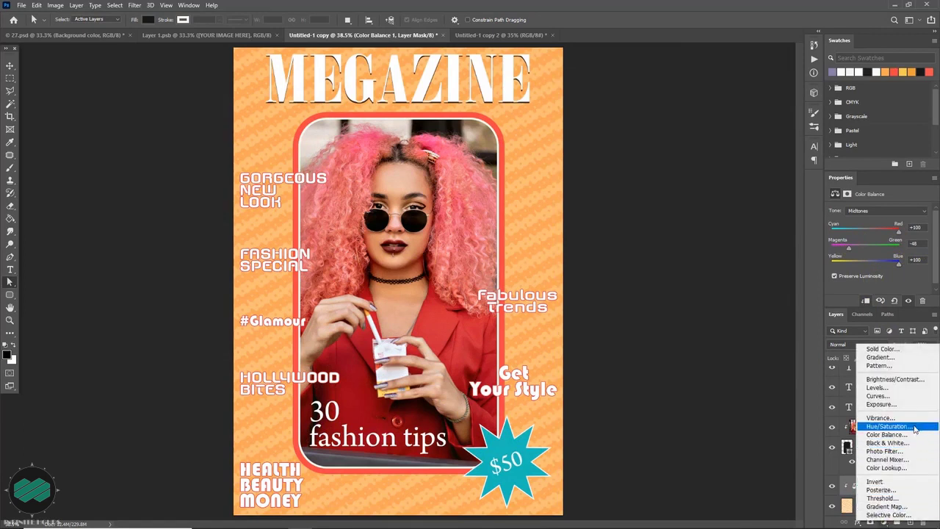
pyautogui.click(882, 387)
pyautogui.click(866, 301)
pyautogui.moveTo(937, 254); pyautogui.dragTo(937, 278)
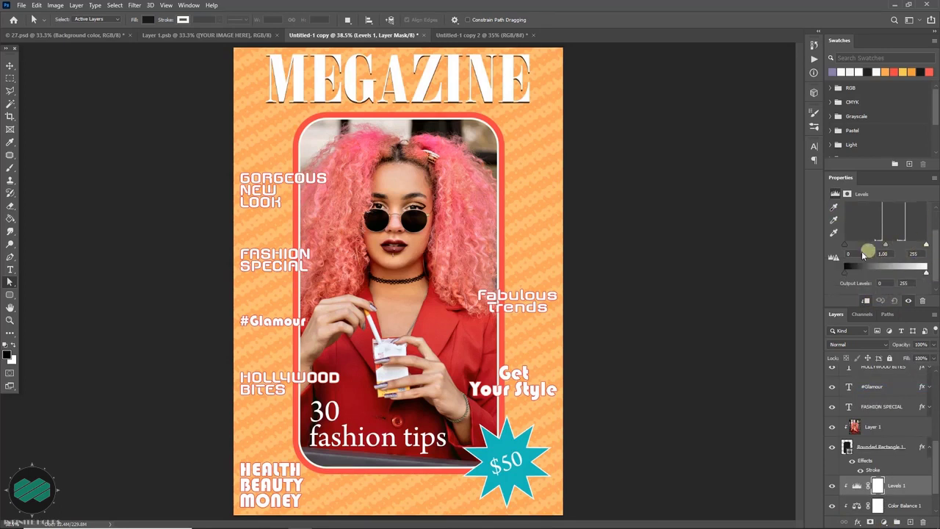
pyautogui.moveTo(847, 244)
pyautogui.mouseDown()
pyautogui.moveTo(869, 248)
pyautogui.moveTo(856, 246)
pyautogui.mouseUp()
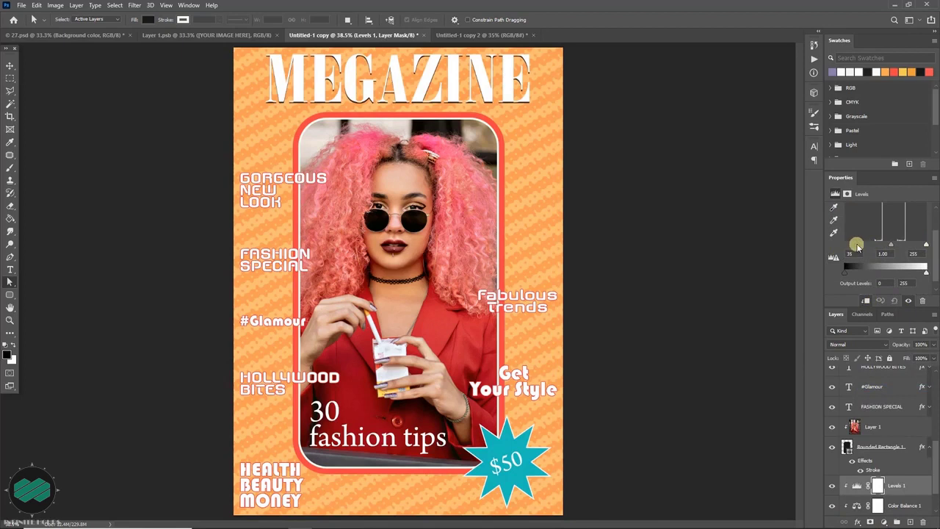